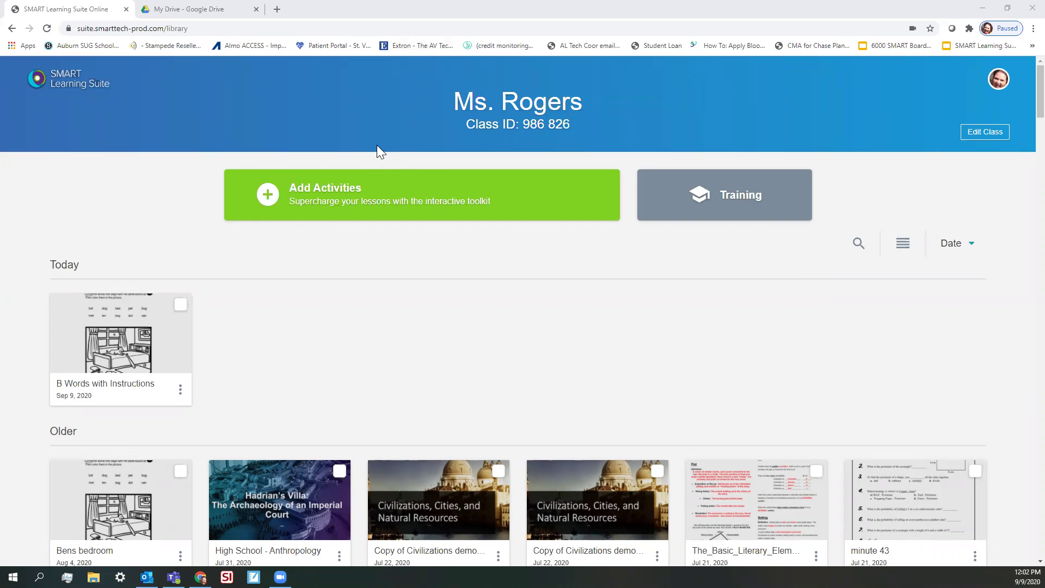
Glance at the Google Drive files, then return to the SMART Learning Suite library
{"action": "left_click", "coordinate": [217, 16]}
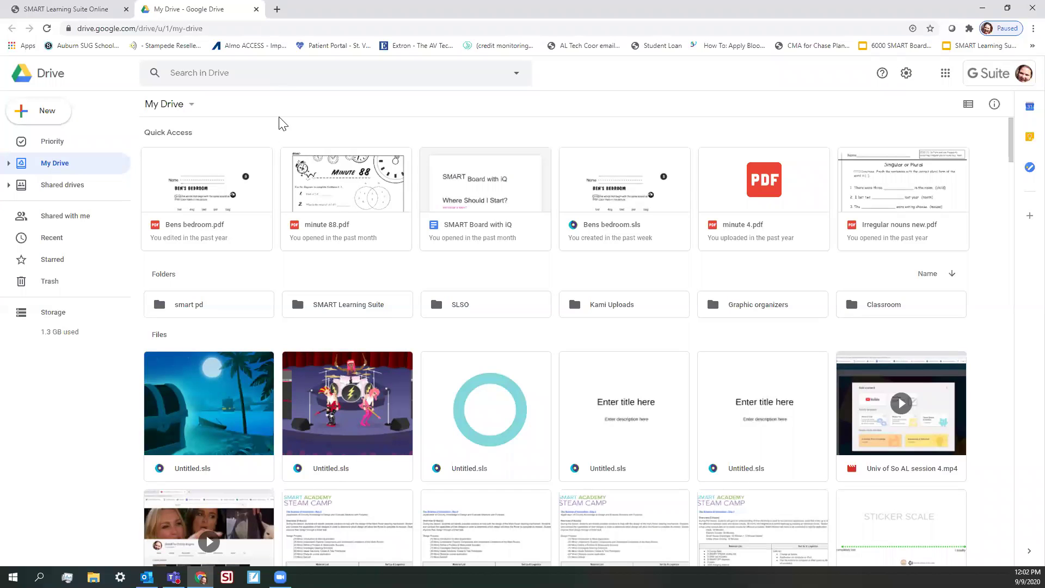
{"action": "left_click", "coordinate": [79, 11]}
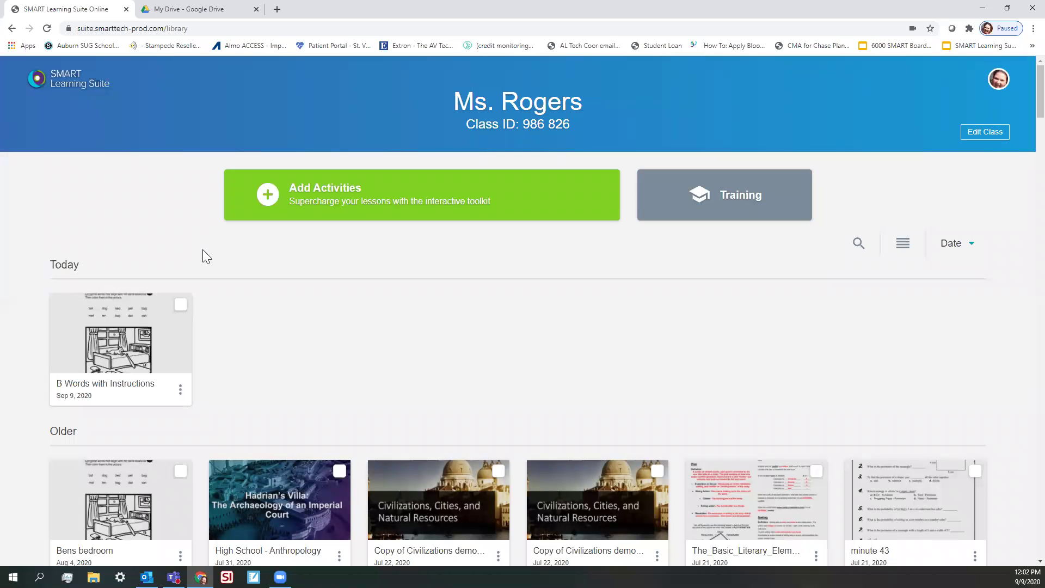
{"action": "scroll", "coordinate": [284, 300], "scroll_direction": "down", "scroll_amount": 1}
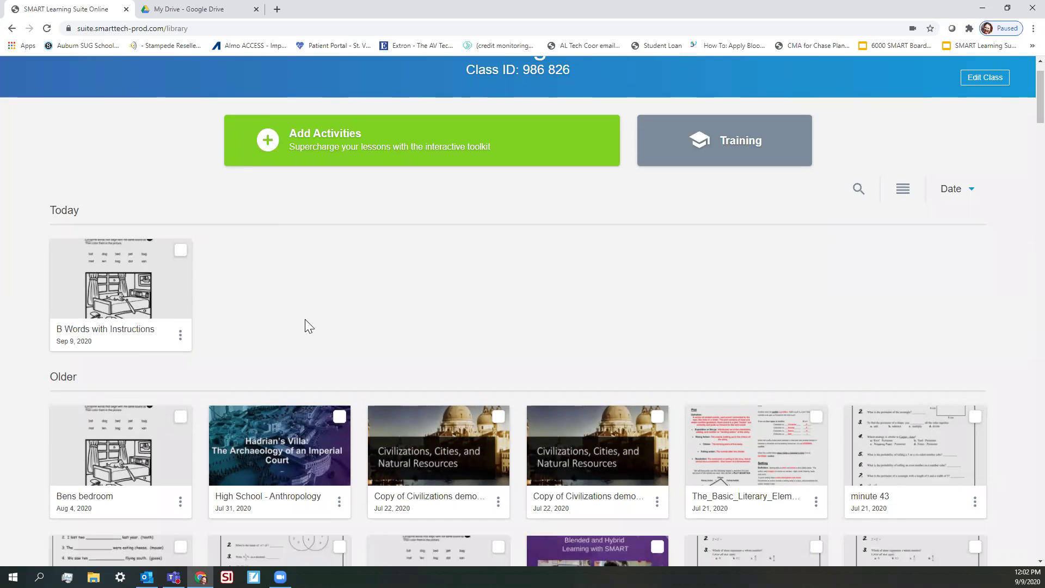
{"action": "scroll", "coordinate": [425, 299], "scroll_direction": "up", "scroll_amount": 1}
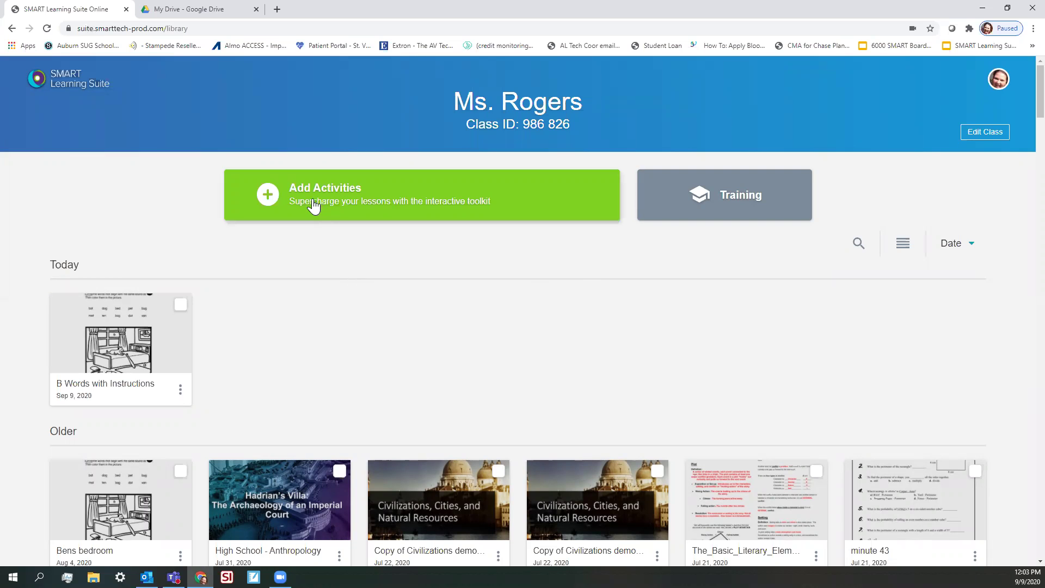
Start a new activity and browse the Manipulatives templates, from Base Ten Blocks to Sorting Shapes
{"action": "left_click", "coordinate": [314, 207]}
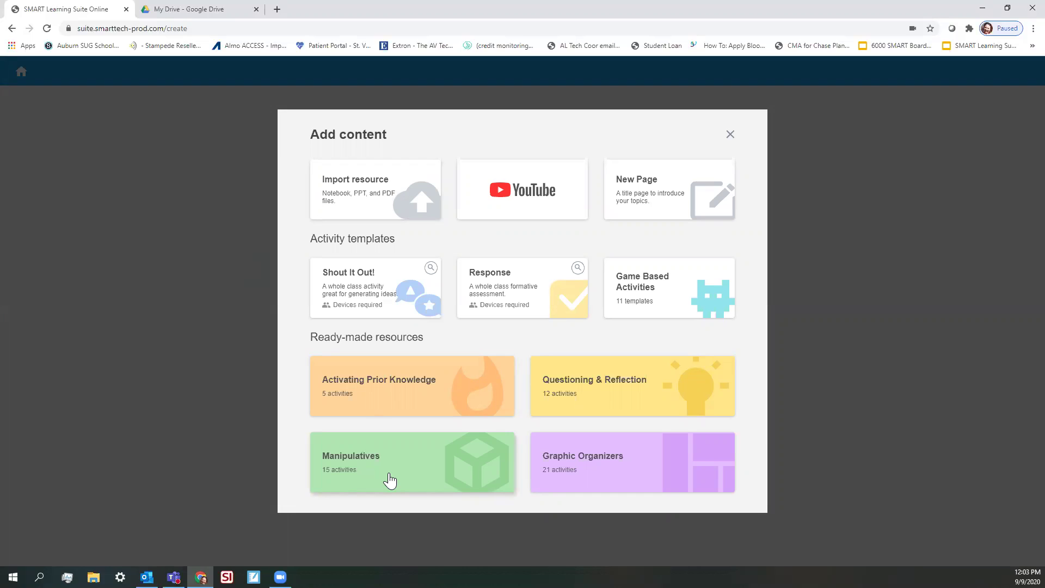
{"action": "left_click", "coordinate": [389, 481]}
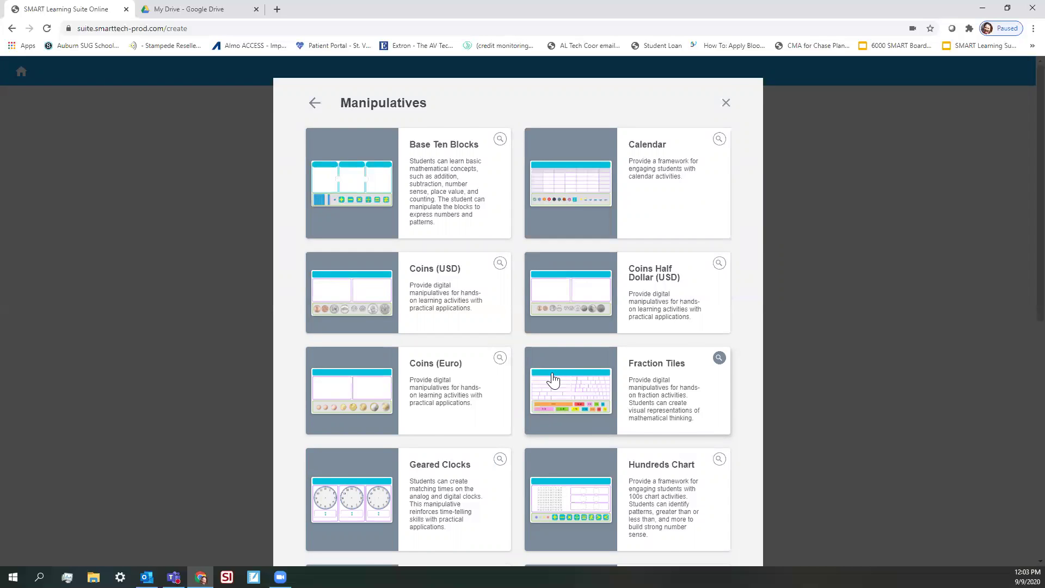
{"action": "scroll", "coordinate": [494, 408], "scroll_direction": "down", "scroll_amount": 3}
{"action": "scroll", "coordinate": [479, 424], "scroll_direction": "down", "scroll_amount": 5}
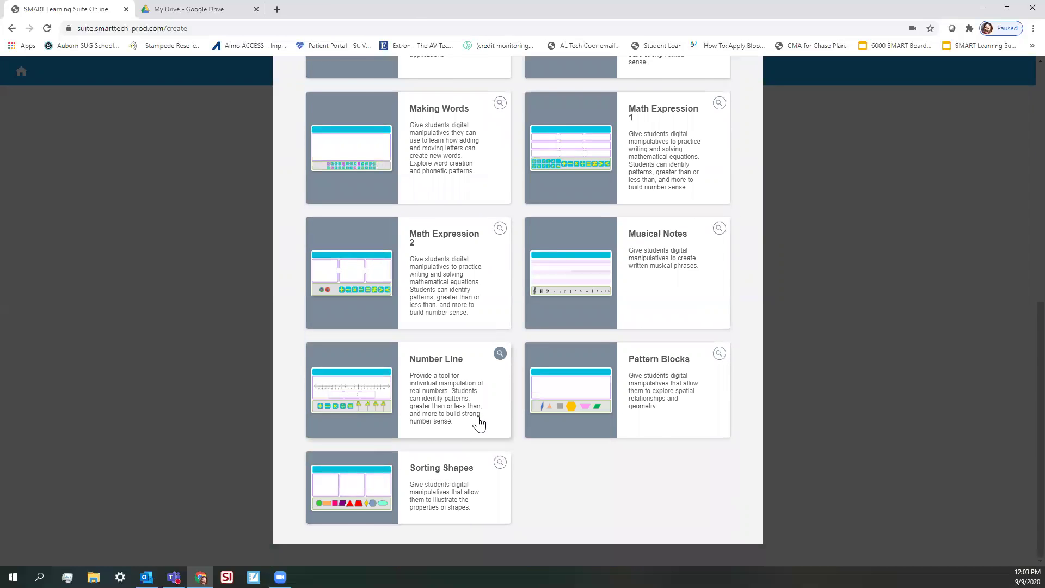
{"action": "scroll", "coordinate": [478, 424], "scroll_direction": "up", "scroll_amount": 10}
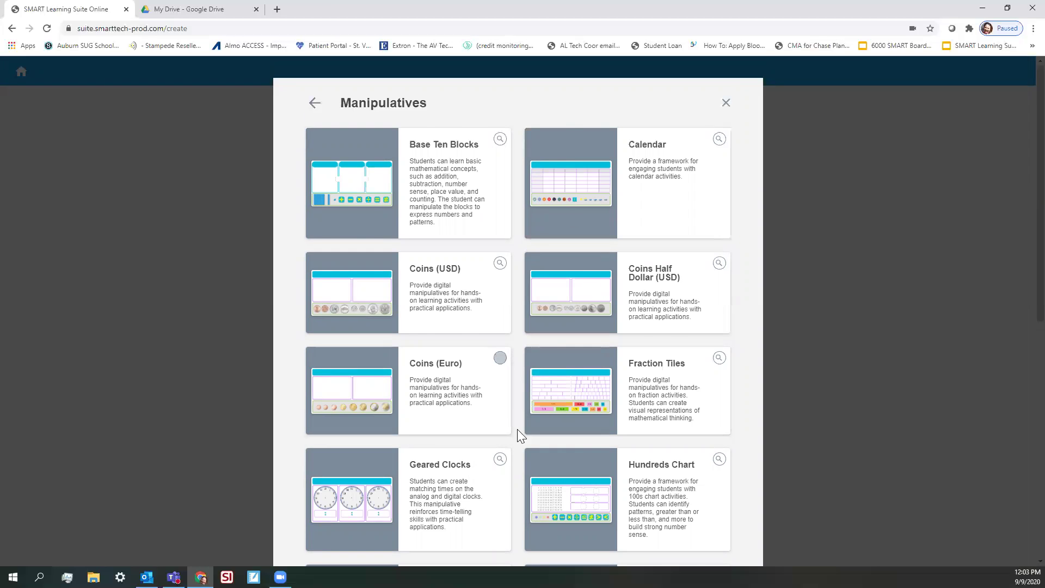
{"action": "scroll", "coordinate": [413, 406], "scroll_direction": "down", "scroll_amount": 5}
{"action": "scroll", "coordinate": [601, 427], "scroll_direction": "down", "scroll_amount": 4}
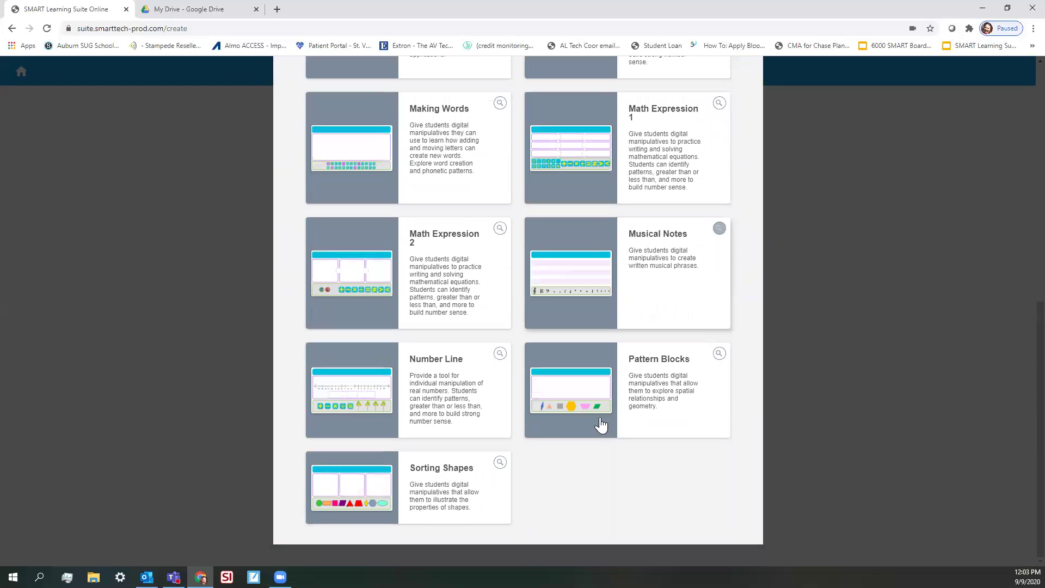
Create a lesson from the Sorting Shapes template and title it 'Shapes'
{"action": "left_click", "coordinate": [424, 491]}
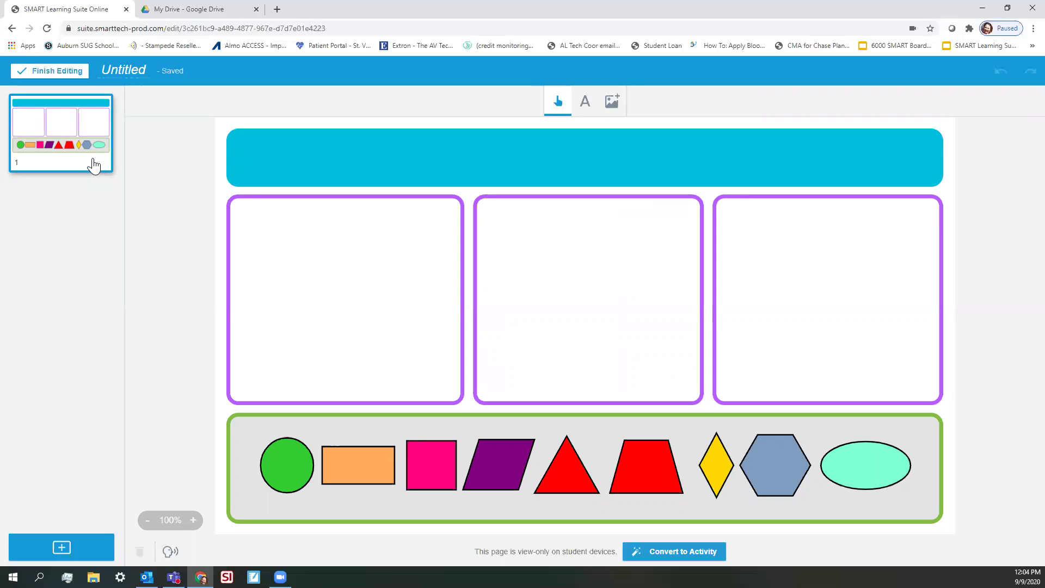
{"action": "left_click", "coordinate": [132, 71]}
{"action": "type", "text": "Shapes"}
{"action": "key", "text": "Return"}
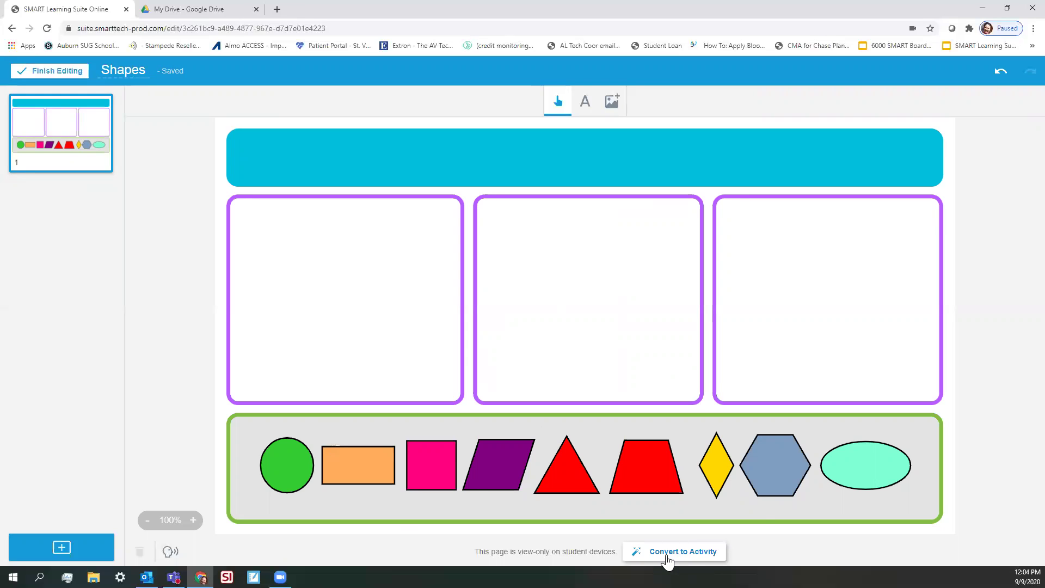
Convert the page to an individual Handout activity and finish editing
{"action": "left_click", "coordinate": [666, 555]}
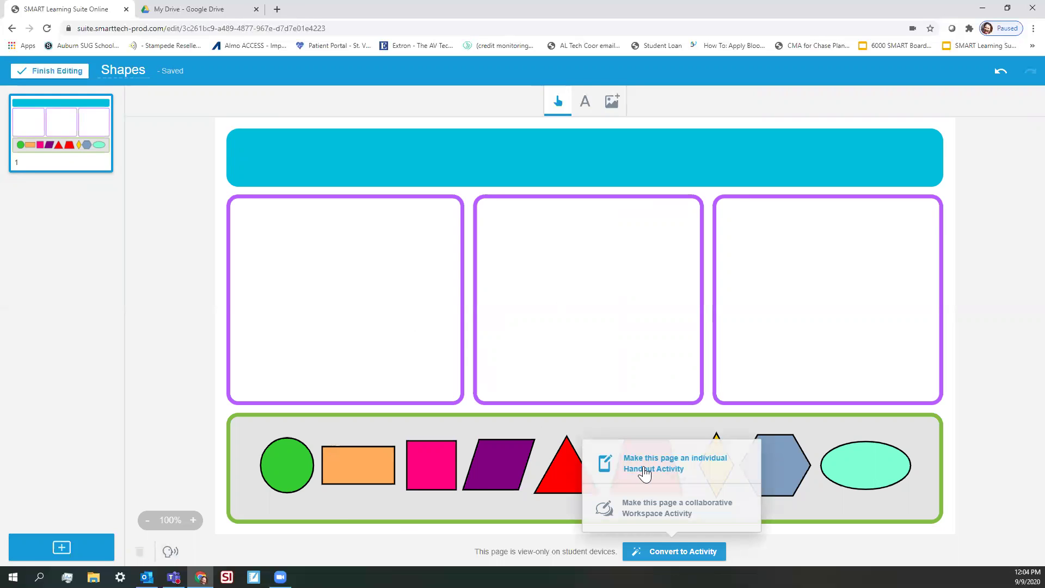
{"action": "left_click", "coordinate": [644, 471]}
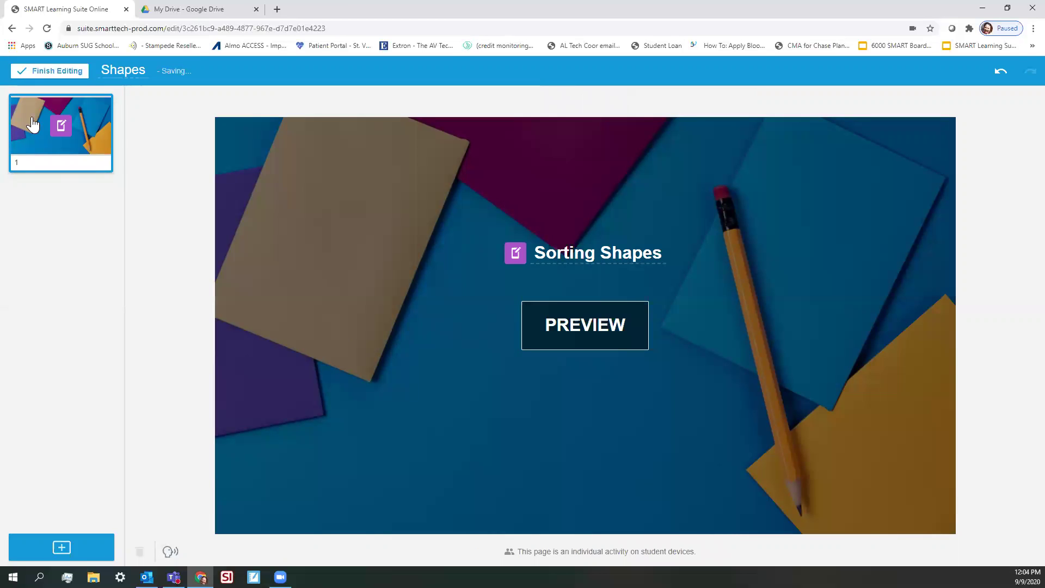
{"action": "left_click", "coordinate": [52, 76]}
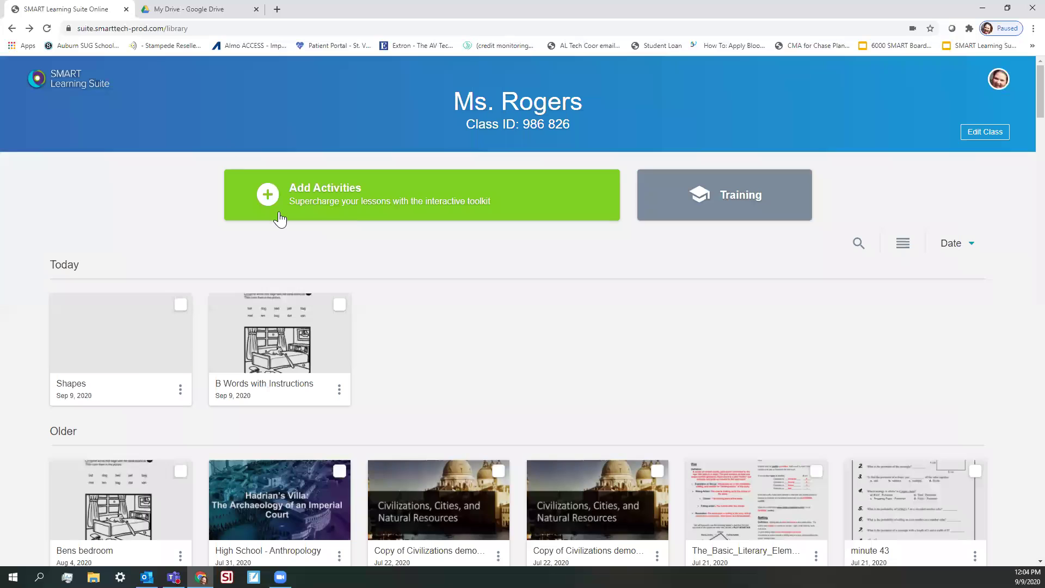
Start presenting the Shapes lesson and open a new incognito browser window
{"action": "mouse_move", "coordinate": [112, 327]}
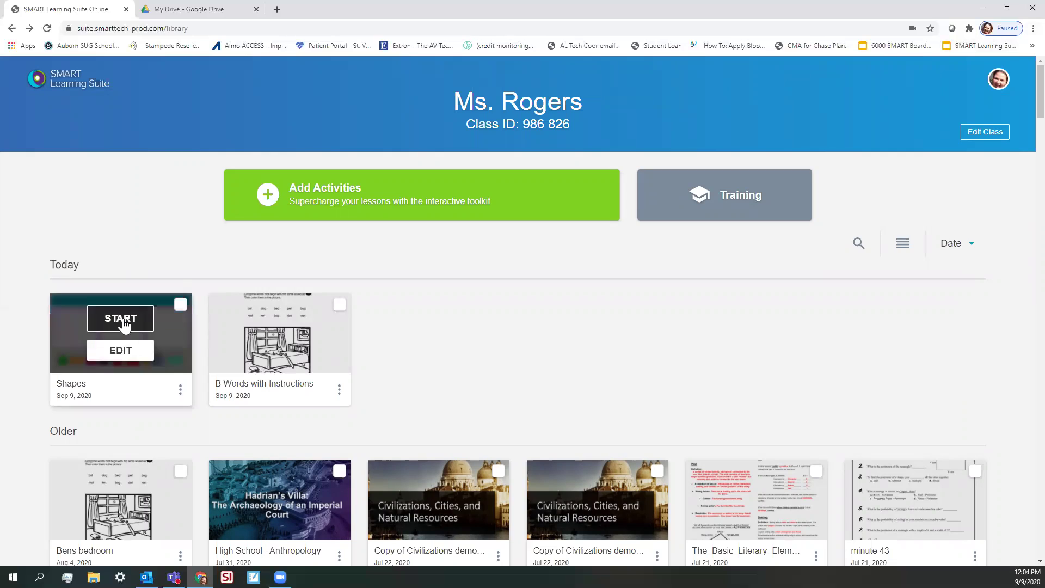
{"action": "left_click", "coordinate": [129, 320]}
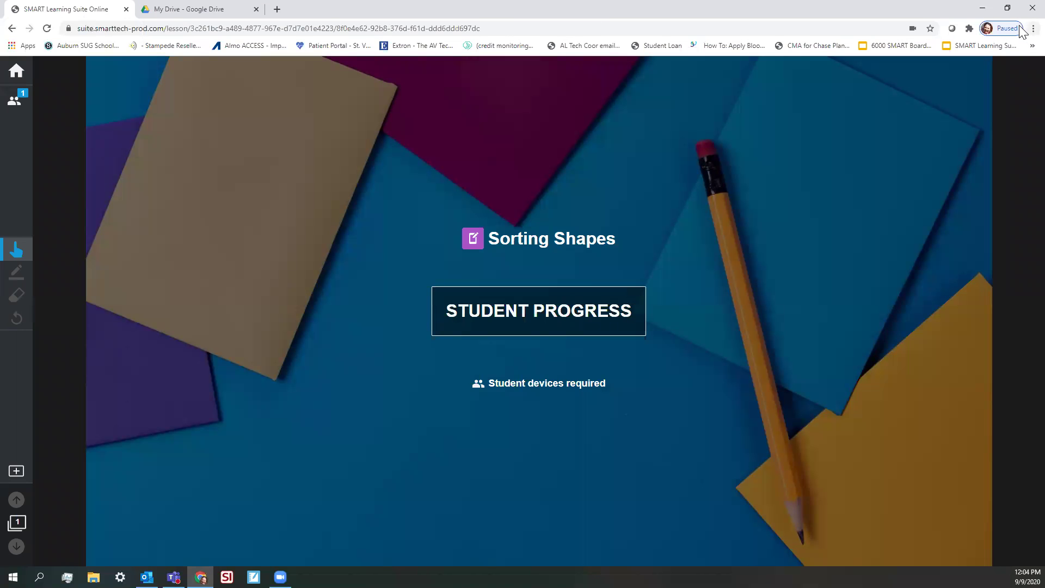
{"action": "left_click", "coordinate": [1033, 28]}
{"action": "left_click", "coordinate": [940, 72]}
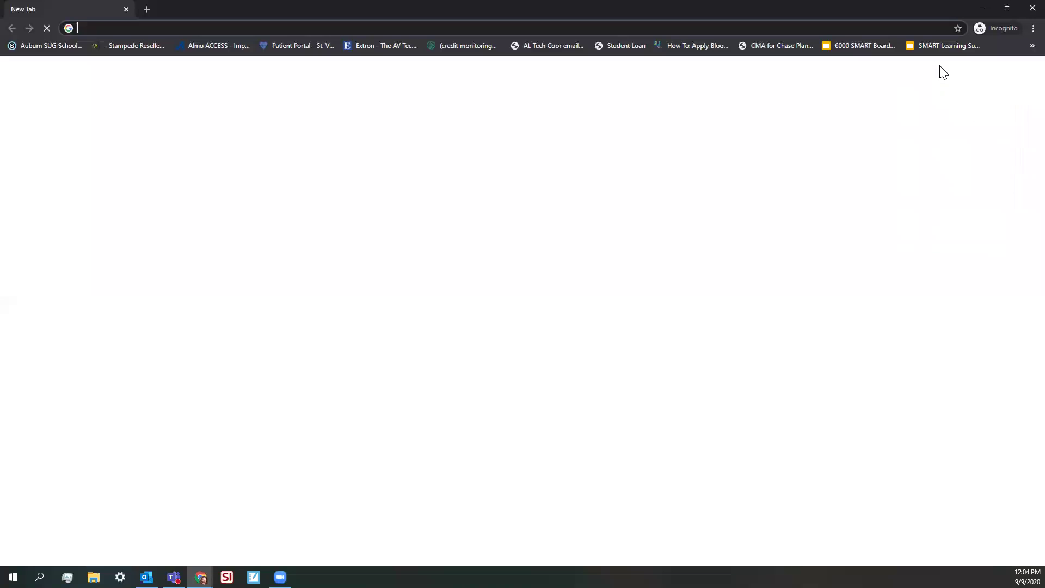
Go to the SMART Learning Suite student site and choose to join as a guest
{"action": "type", "text": "sm"}
{"action": "key", "text": "Return"}
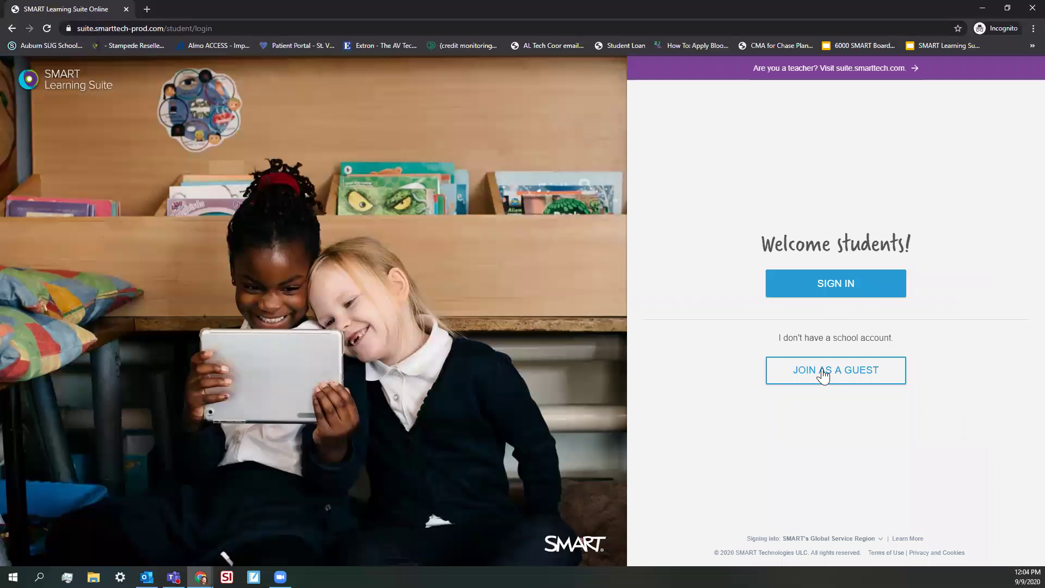
{"action": "left_click", "coordinate": [822, 371]}
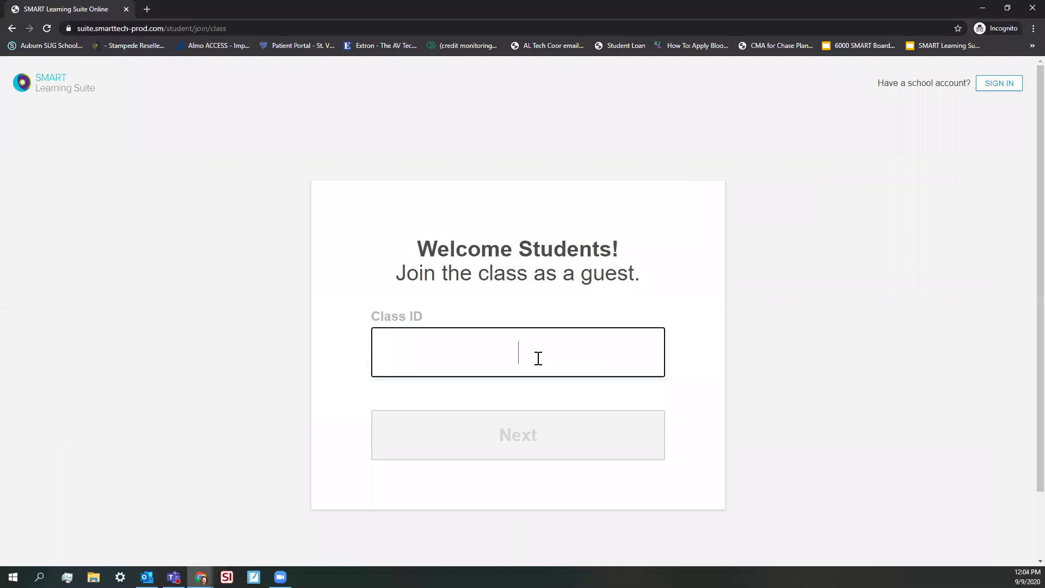
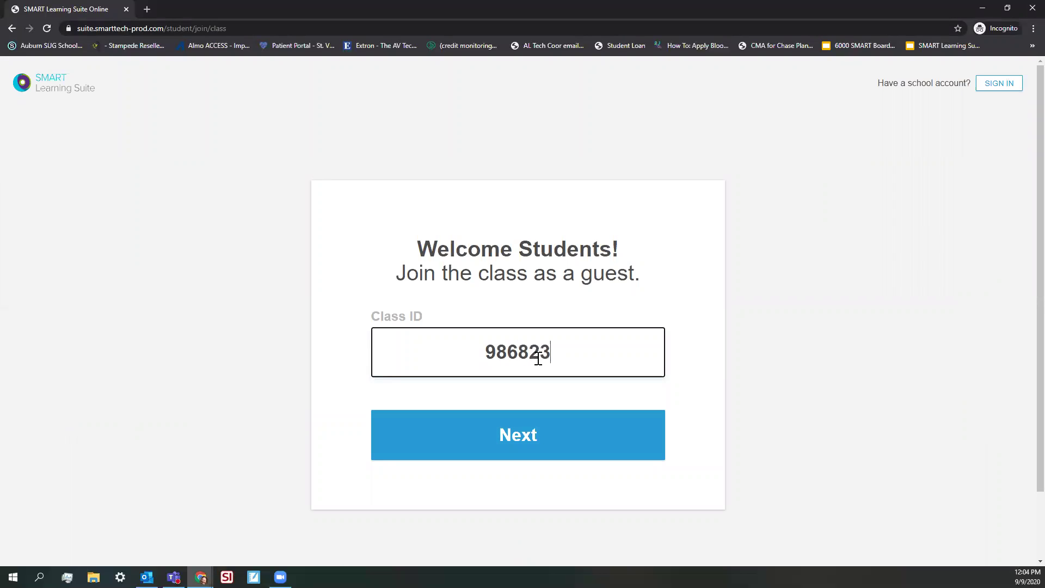
Enter the class ID and a student name, then join the class as a guest
{"action": "left_click", "coordinate": [524, 430]}
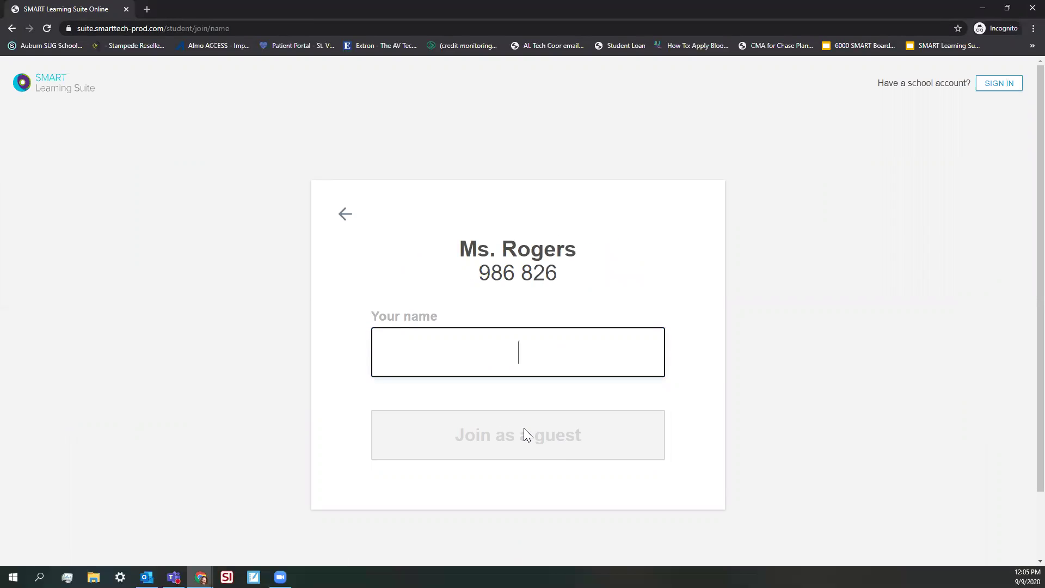
{"action": "type", "text": "kiddo"}
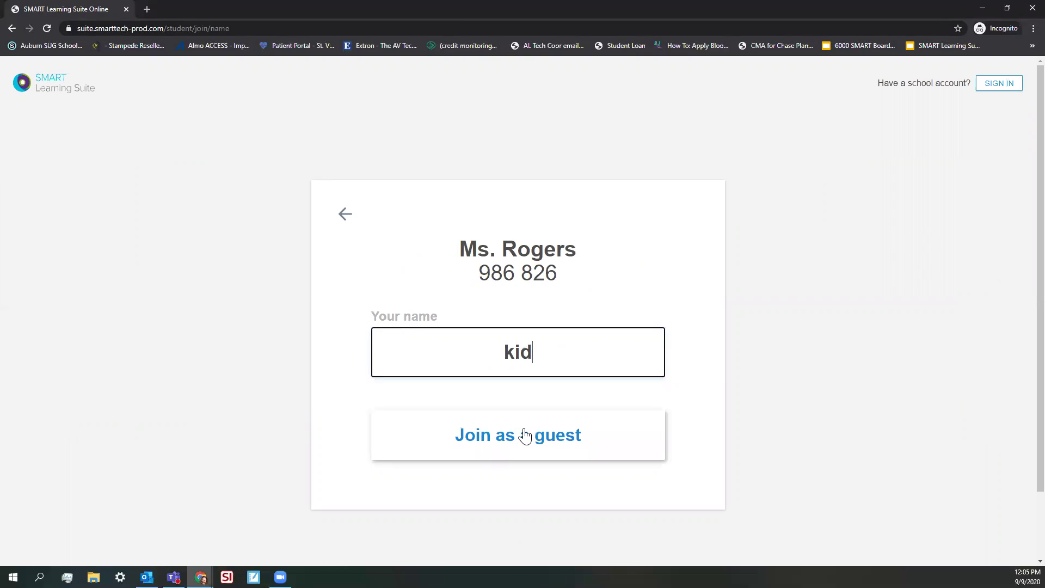
{"action": "left_click", "coordinate": [526, 448]}
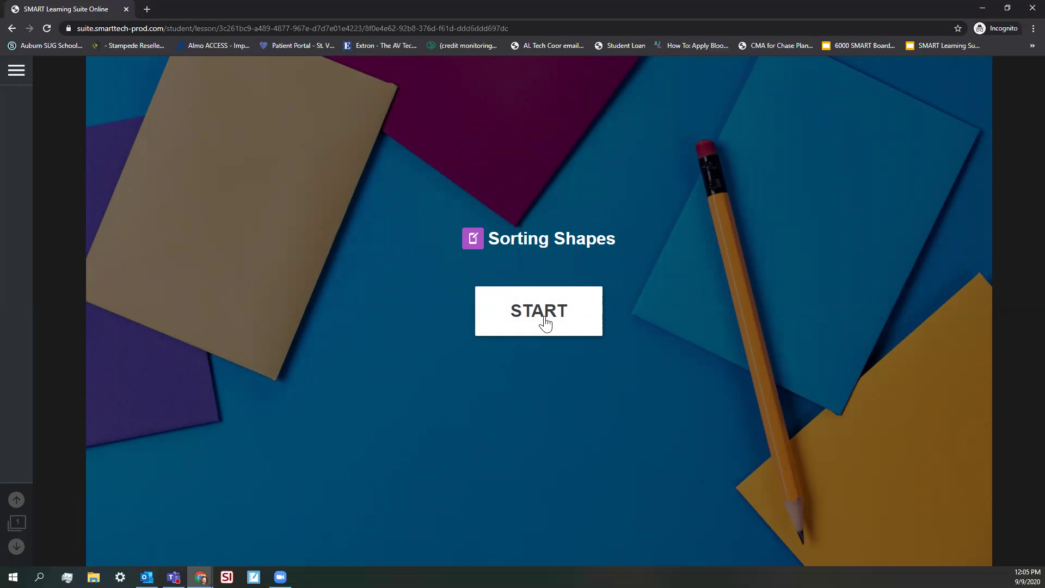
Start the activity and sort the rectangle and square left and the parallelogram into the middle box
{"action": "left_click", "coordinate": [545, 323]}
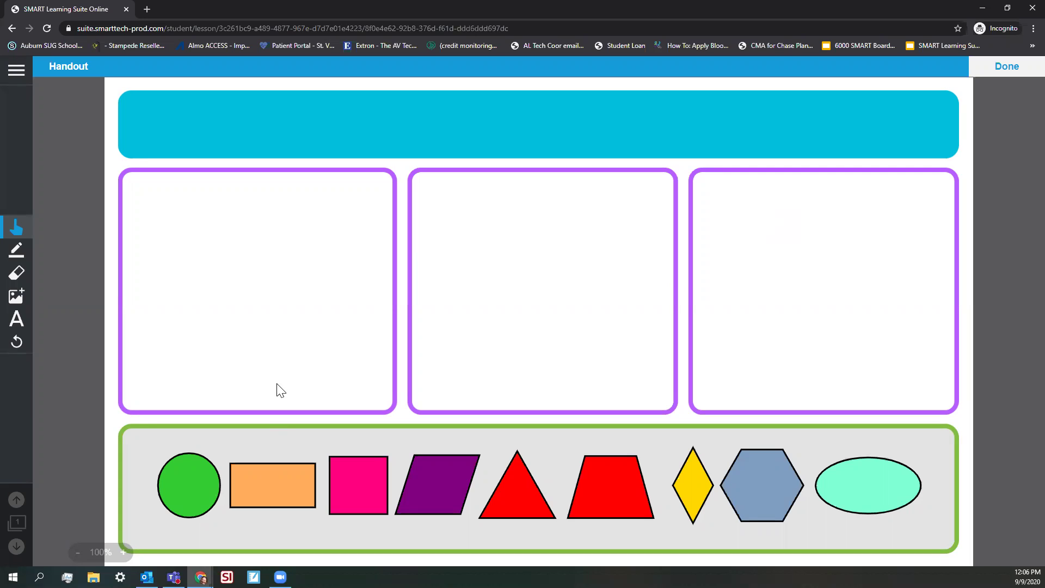
{"action": "left_click_drag", "start_coordinate": [260, 497], "coordinate": [229, 327]}
{"action": "left_click_drag", "start_coordinate": [334, 490], "coordinate": [397, 323]}
{"action": "left_click_drag", "start_coordinate": [424, 482], "coordinate": [485, 322]}
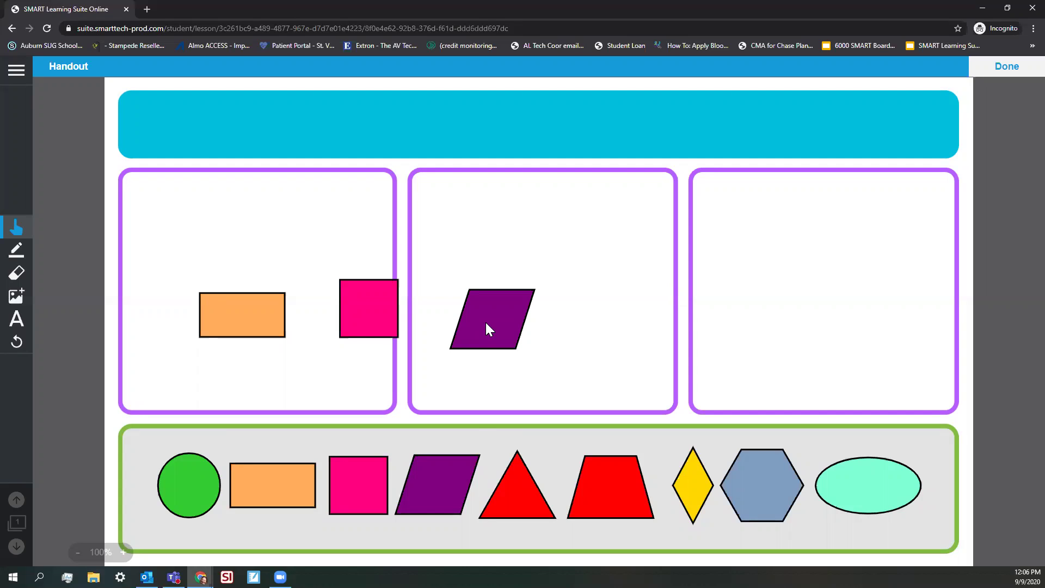
Put the trapezoid in the middle box, hexagon and ellipse on the right, then finish
{"action": "left_click_drag", "start_coordinate": [633, 499], "coordinate": [613, 335]}
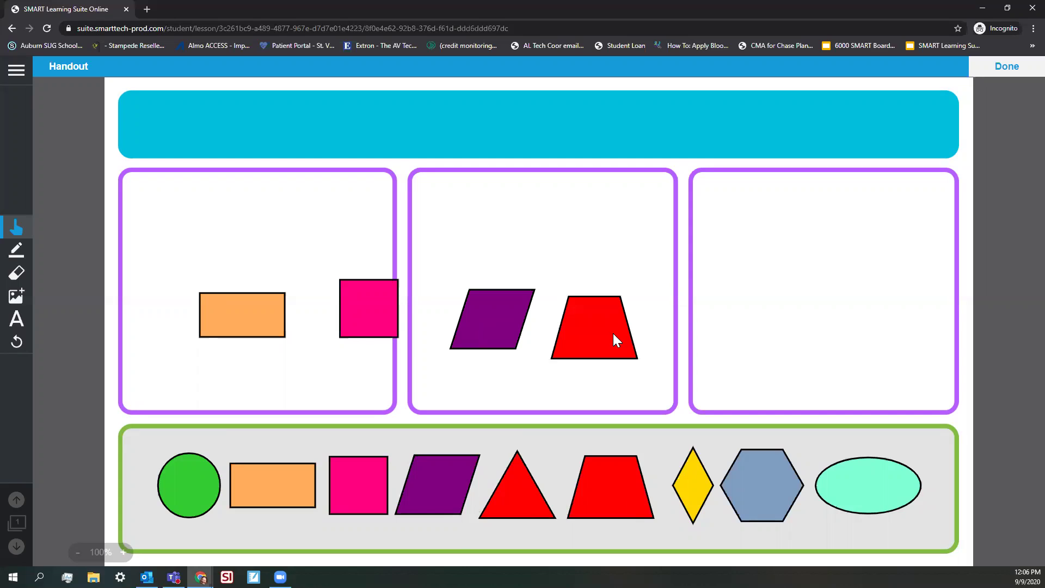
{"action": "left_click_drag", "start_coordinate": [730, 488], "coordinate": [771, 323]}
{"action": "left_click_drag", "start_coordinate": [863, 485], "coordinate": [887, 315]}
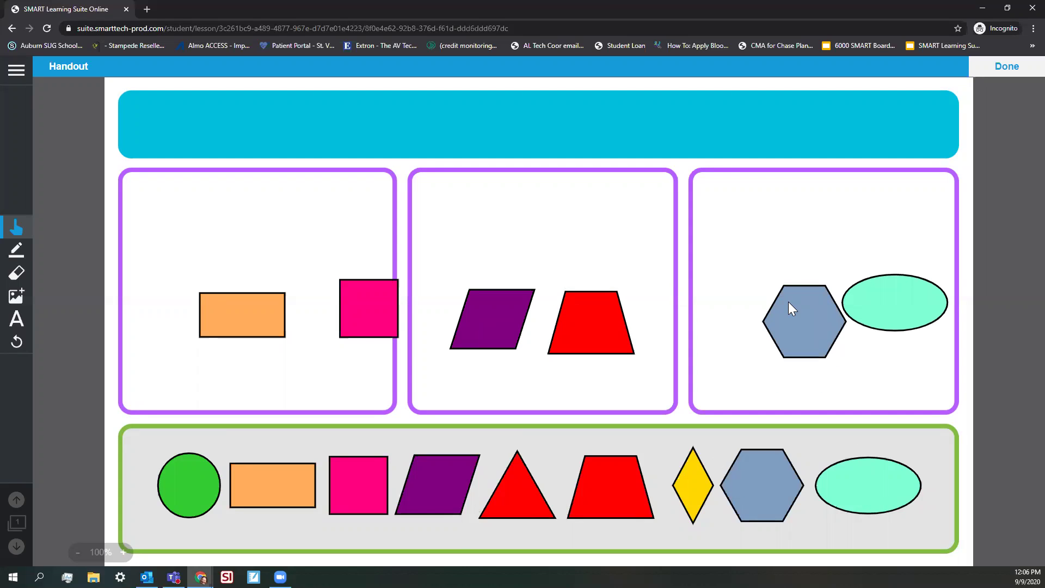
{"action": "left_click_drag", "start_coordinate": [345, 312], "coordinate": [323, 309]}
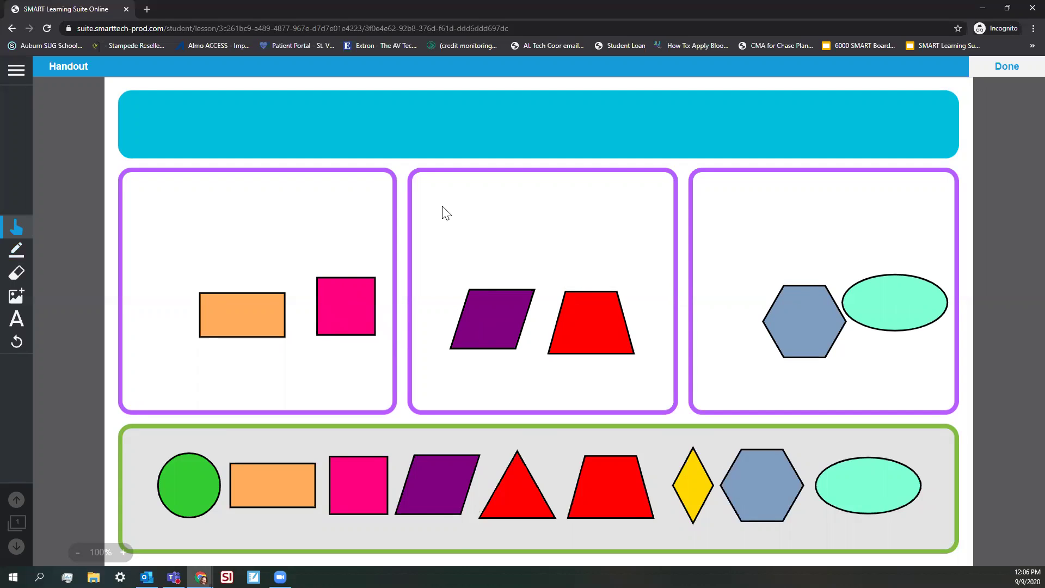
{"action": "left_click", "coordinate": [1006, 65]}
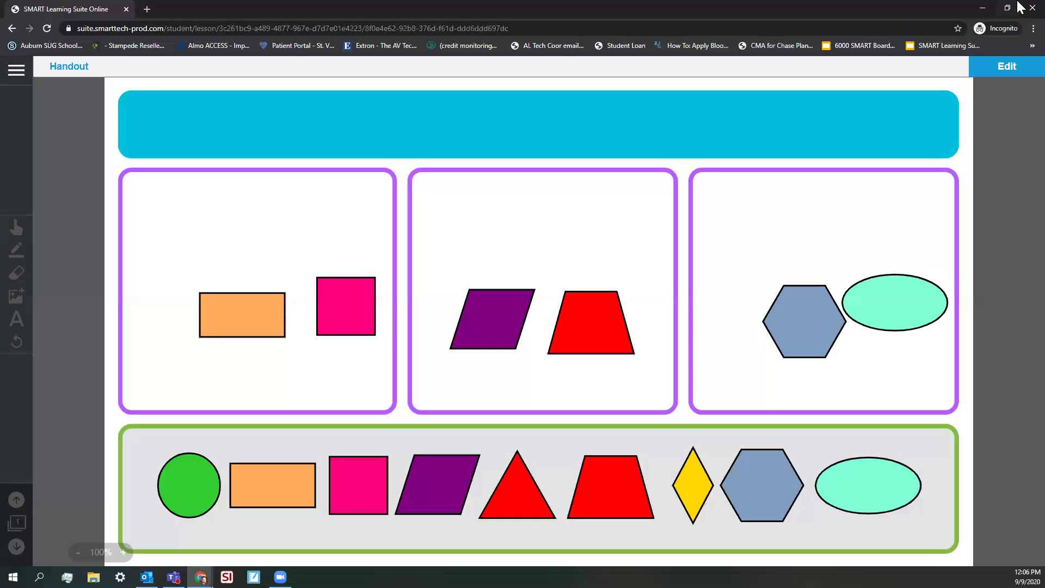
Close the guest incognito window and view the Sorting Shapes lesson's student progress
{"action": "left_click", "coordinate": [1024, 8]}
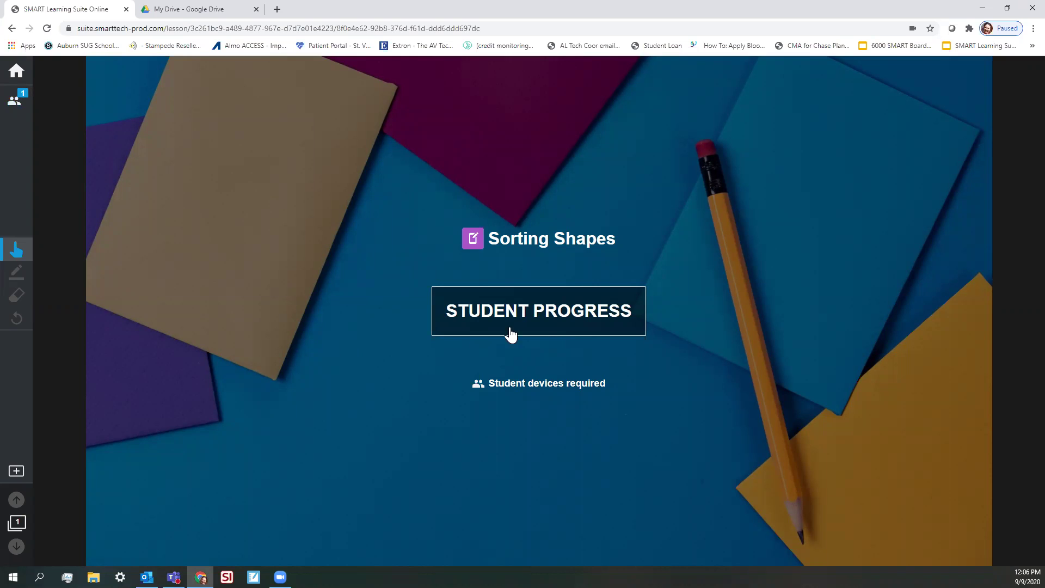
{"action": "left_click", "coordinate": [526, 325]}
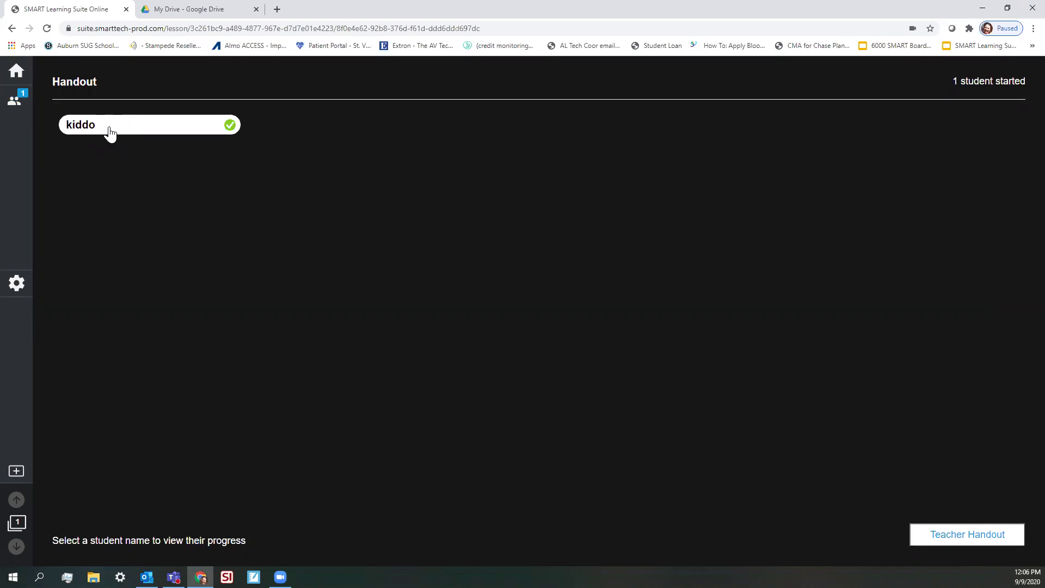
On the student's handout, insert the 'Good Job, Brain!' image from a 'great job' search and shrink it
{"action": "left_click", "coordinate": [109, 131]}
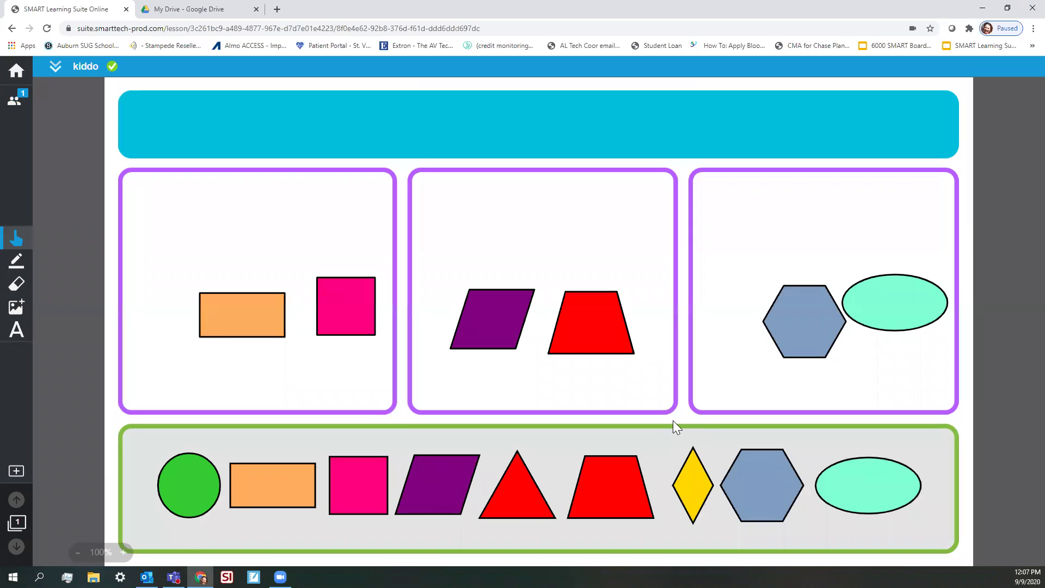
{"action": "left_click", "coordinate": [17, 260]}
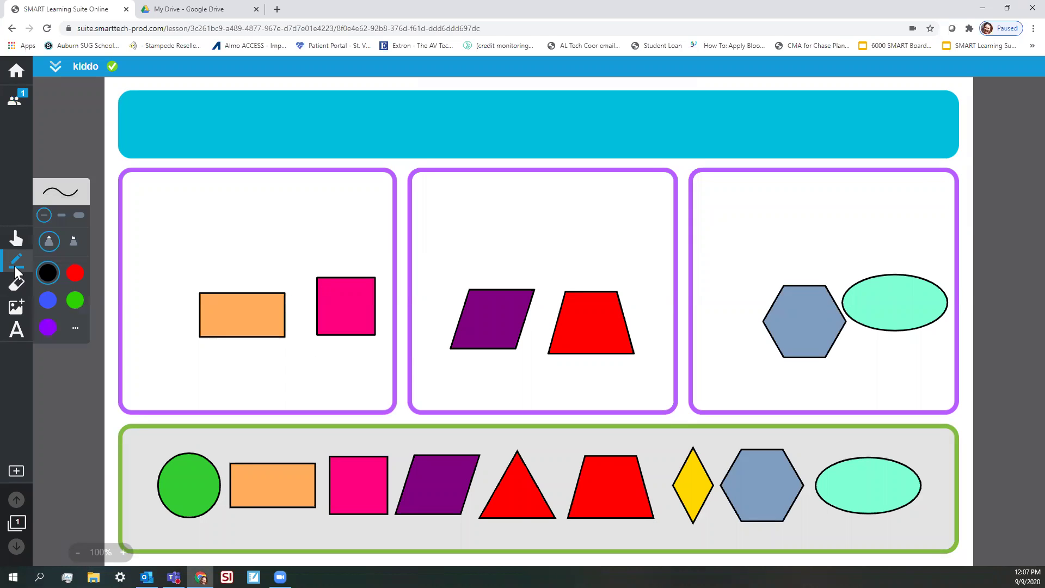
{"action": "left_click", "coordinate": [16, 306]}
{"action": "left_click", "coordinate": [79, 187]}
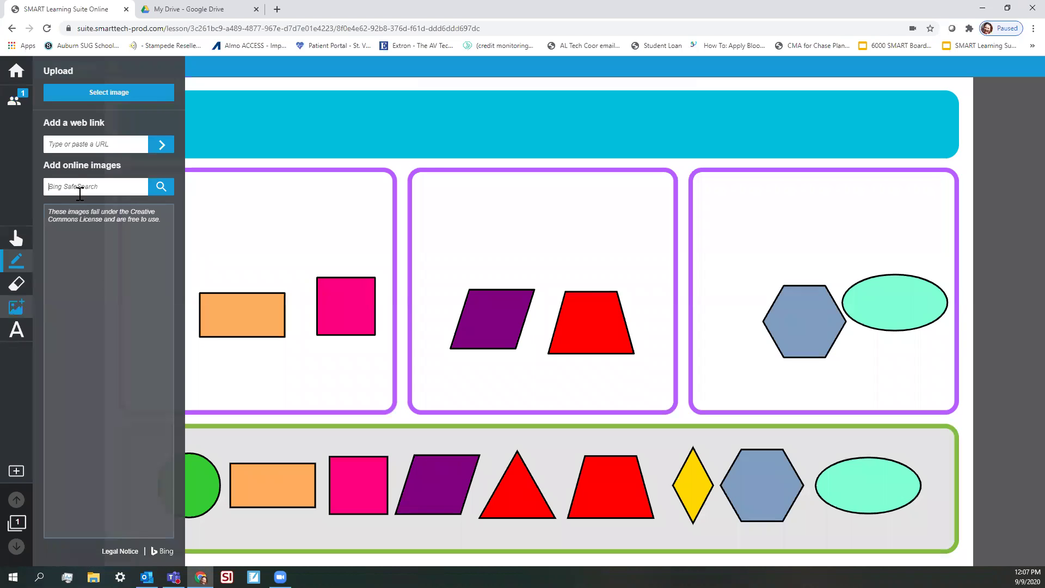
{"action": "type", "text": "great jo"}
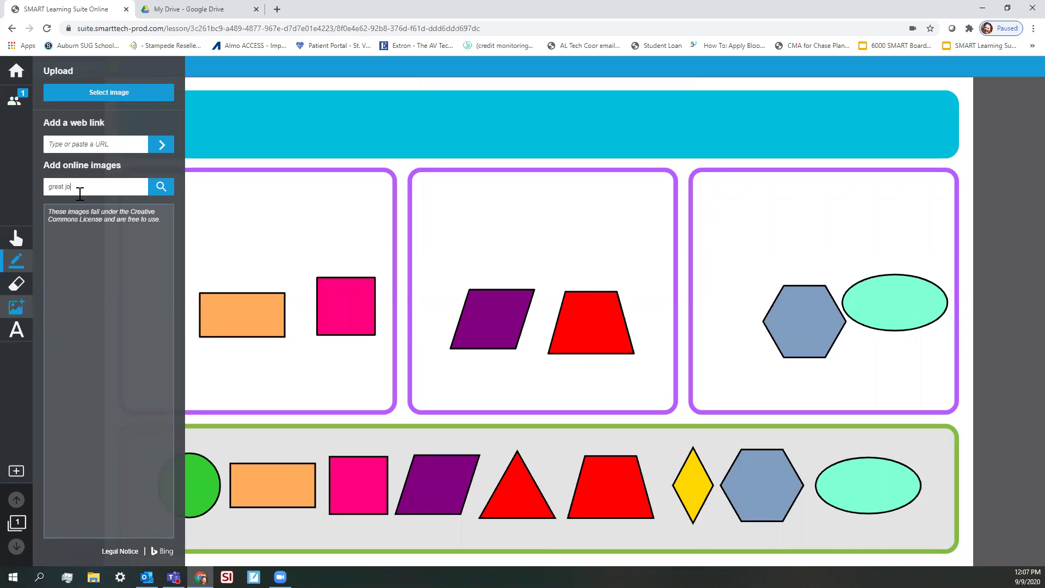
{"action": "type", "text": "b"}
{"action": "key", "text": "Return"}
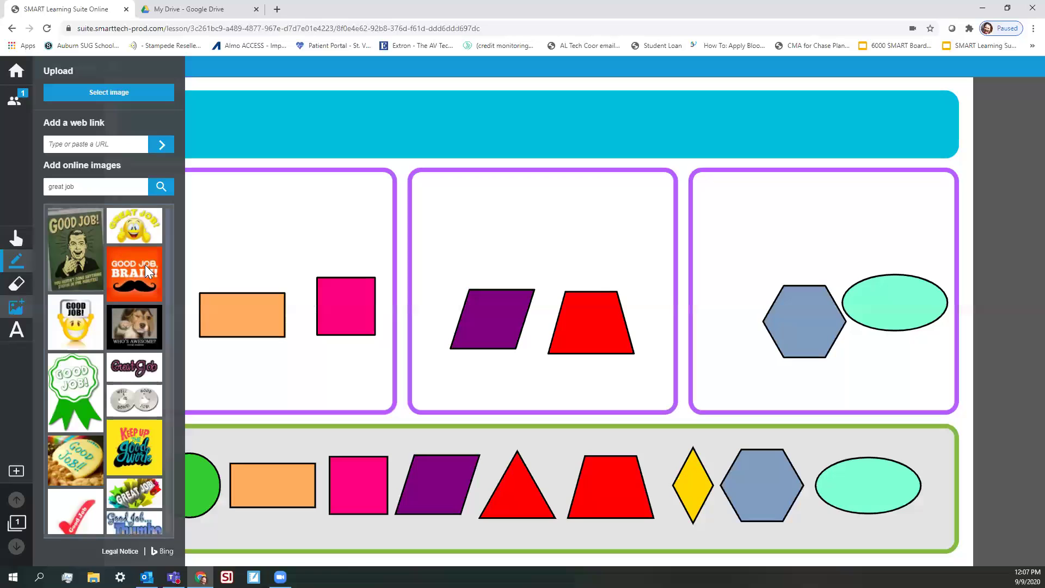
{"action": "left_click", "coordinate": [147, 272]}
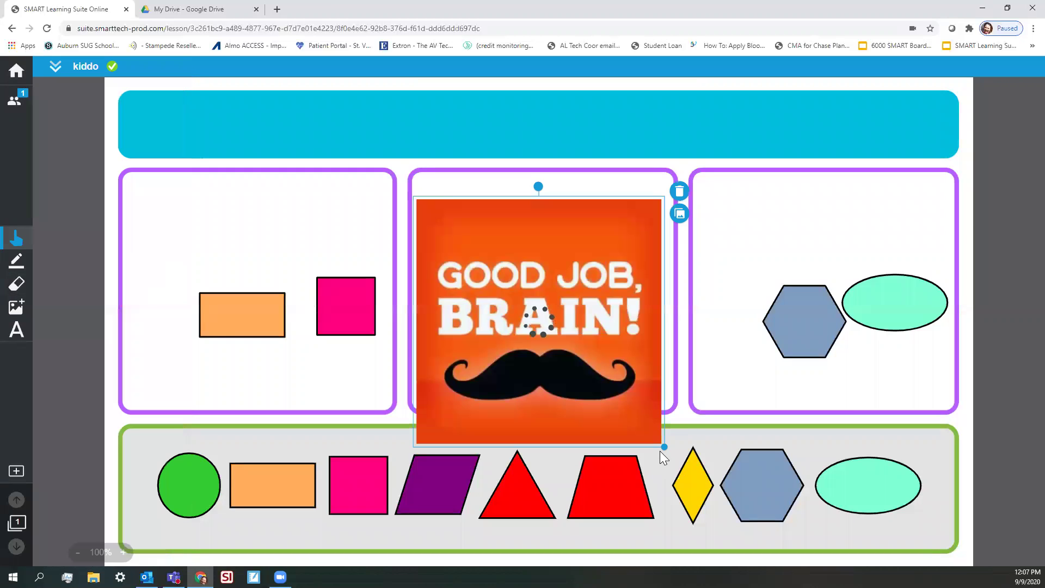
{"action": "left_click_drag", "start_coordinate": [665, 446], "coordinate": [537, 327]}
Move the Good Job image to the top-right, then go to the library and My Drive
{"action": "left_click_drag", "start_coordinate": [477, 263], "coordinate": [826, 161]}
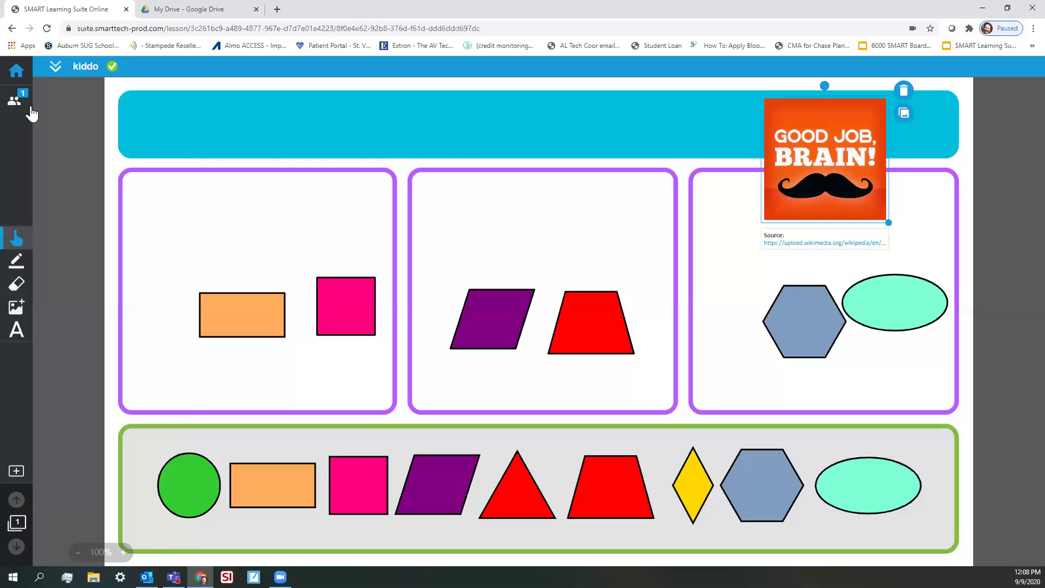
{"action": "left_click", "coordinate": [16, 74]}
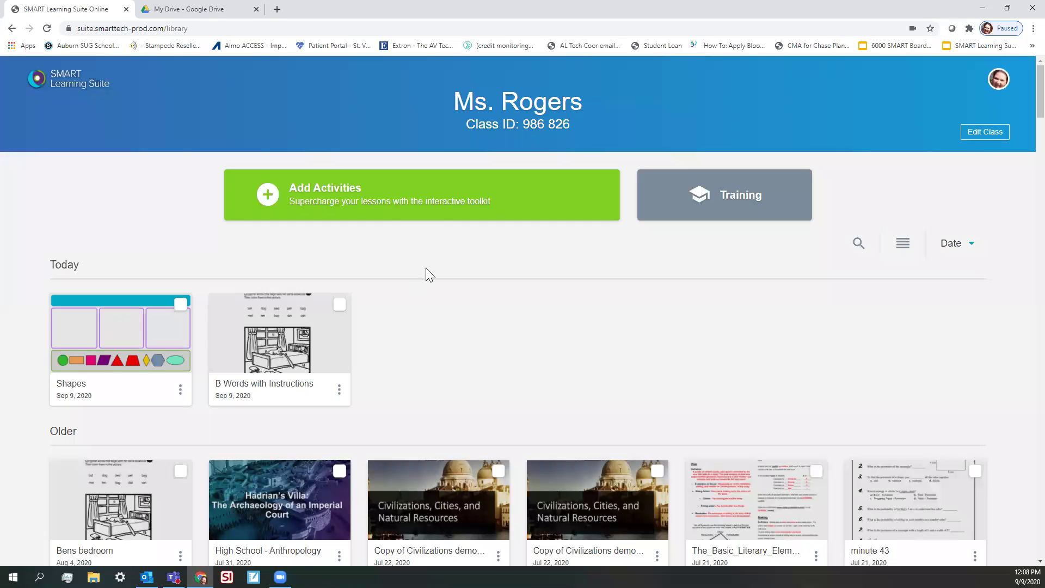
{"action": "left_click", "coordinate": [199, 9]}
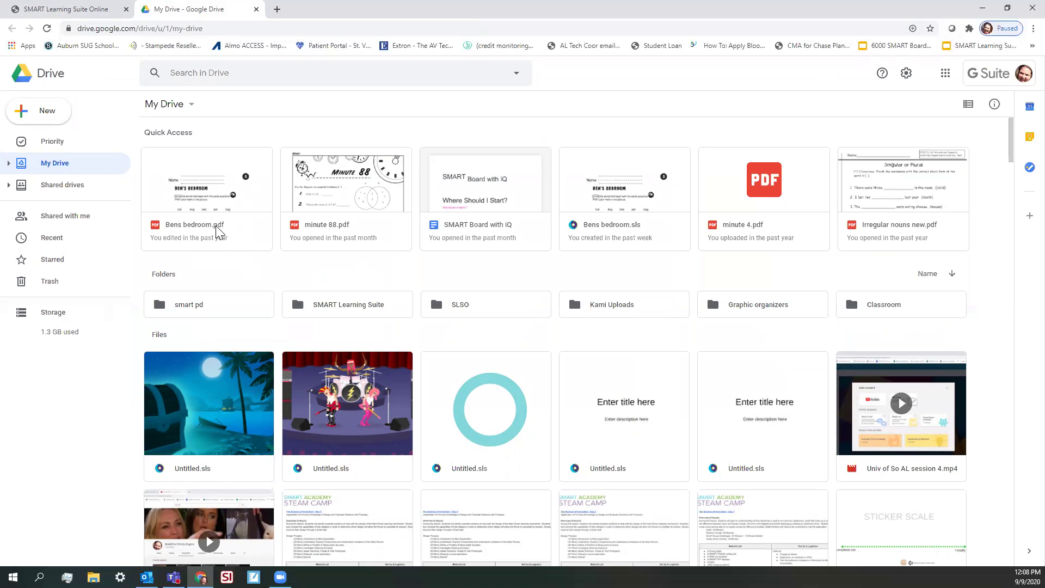
Open Bens bedroom.pdf from Google Drive with SMART Learning Suite
{"action": "right_click", "coordinate": [216, 227]}
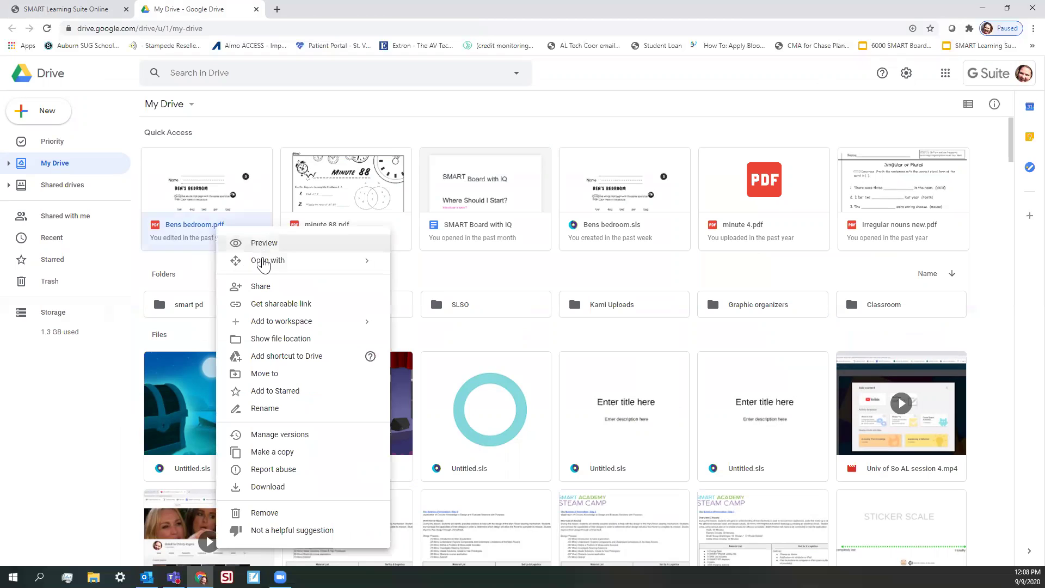
{"action": "mouse_move", "coordinate": [347, 265]}
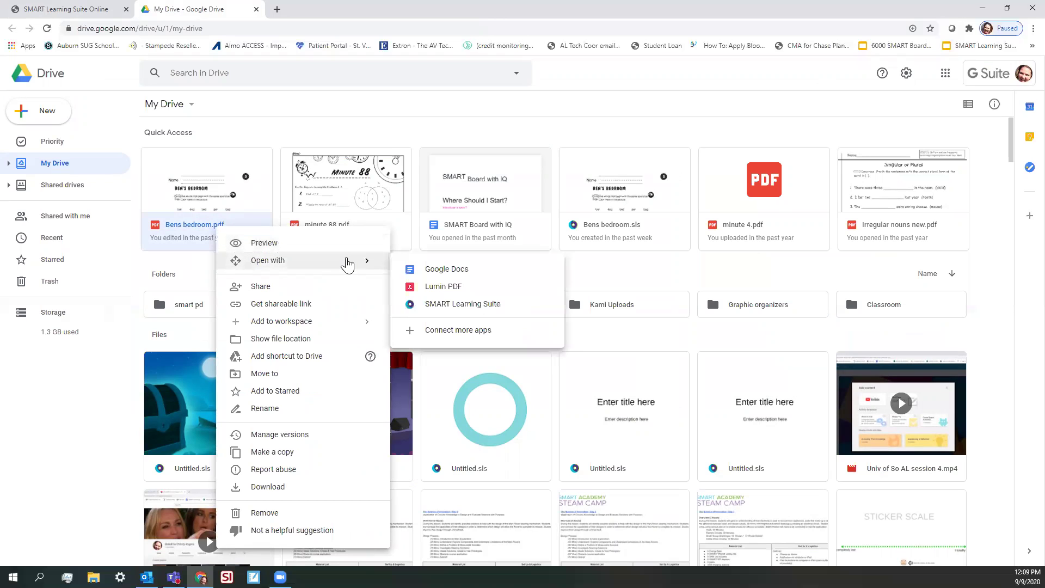
{"action": "left_click", "coordinate": [441, 306]}
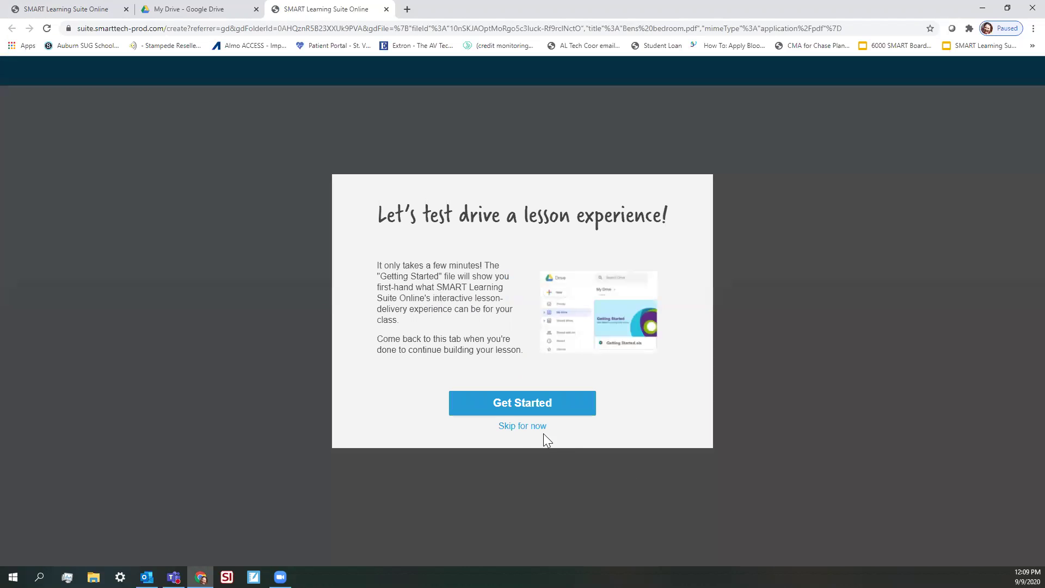
Skip the test drive, dismiss the Add content choices, and close the Bens bedroom editor tab
{"action": "left_click", "coordinate": [518, 428]}
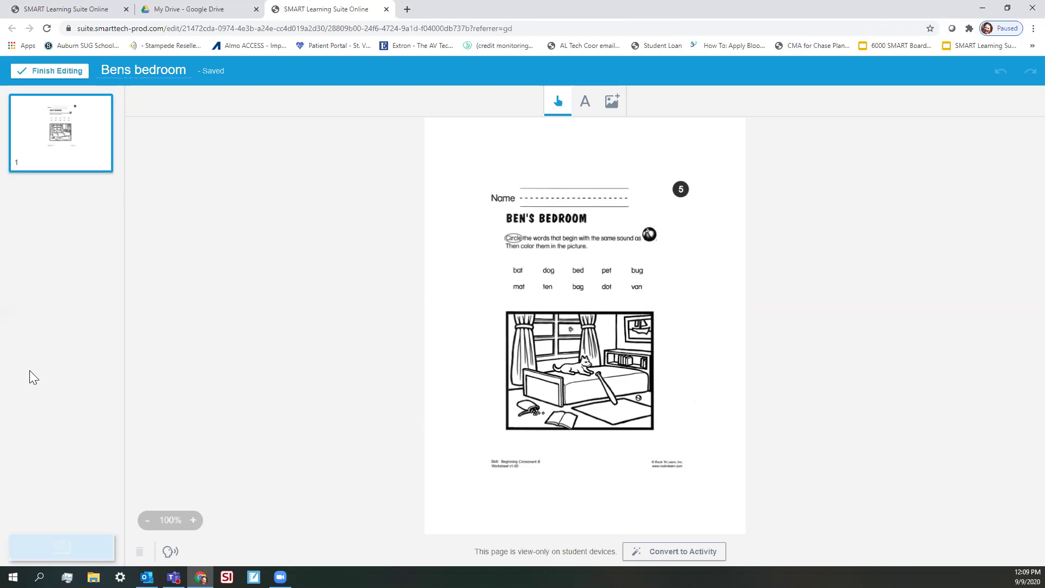
{"action": "left_click", "coordinate": [60, 549]}
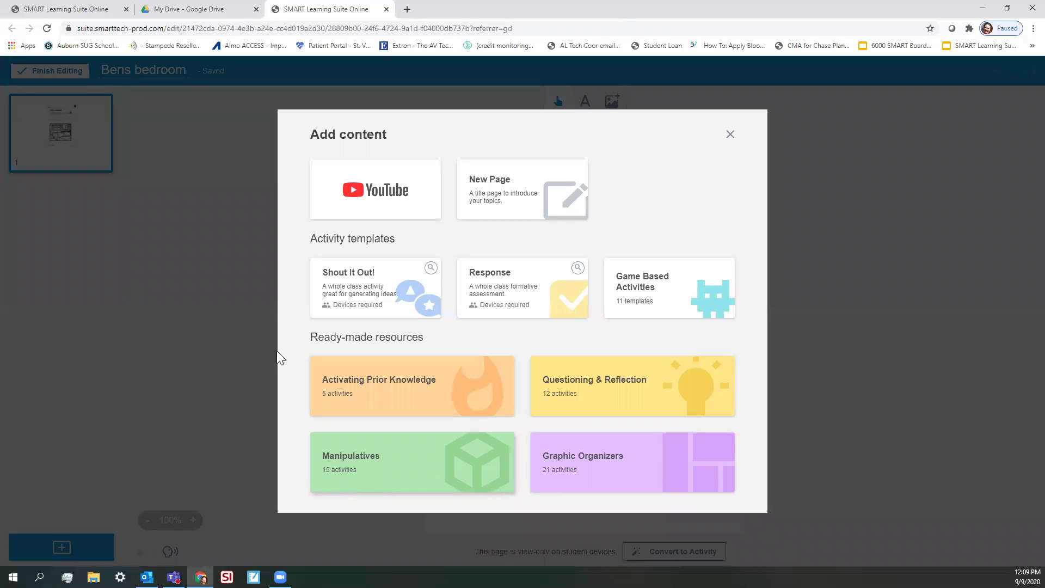
{"action": "left_click", "coordinate": [729, 135]}
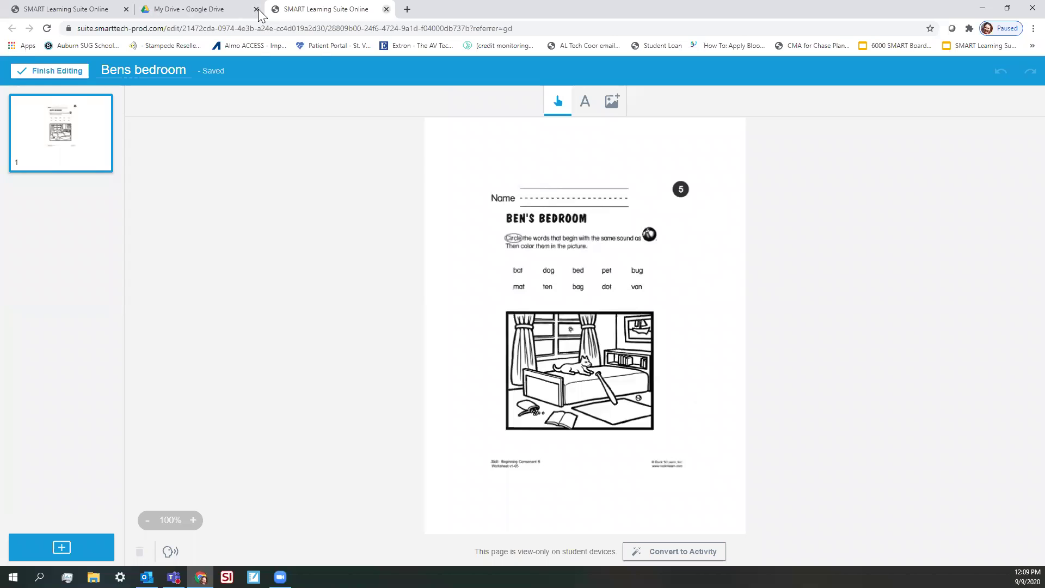
{"action": "left_click", "coordinate": [387, 9]}
{"action": "left_click", "coordinate": [66, 11]}
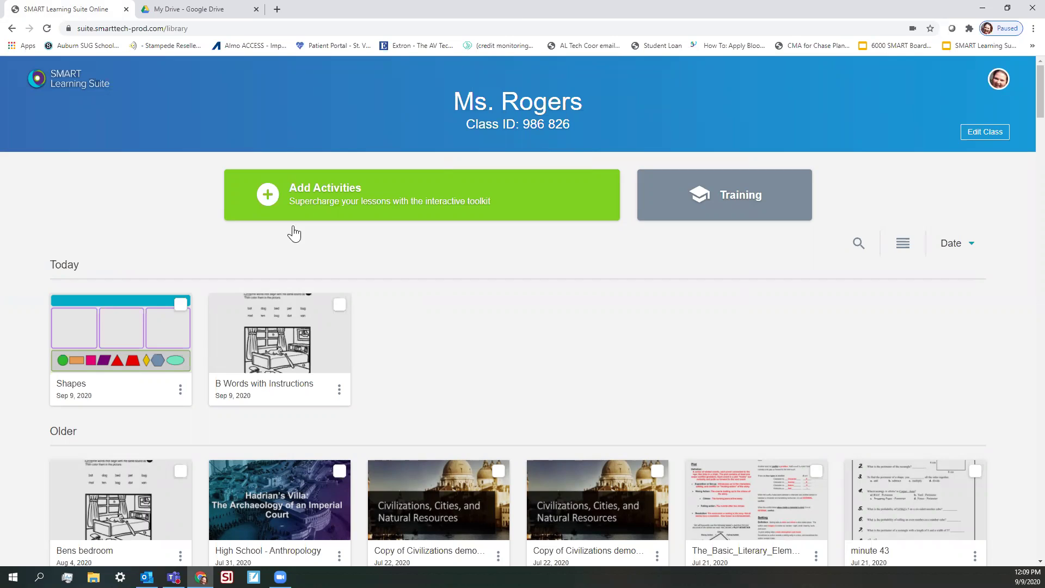
Import Bens bedroom from Desktop > SLSO Files as a resource through Add Activities
{"action": "mouse_move", "coordinate": [240, 355]}
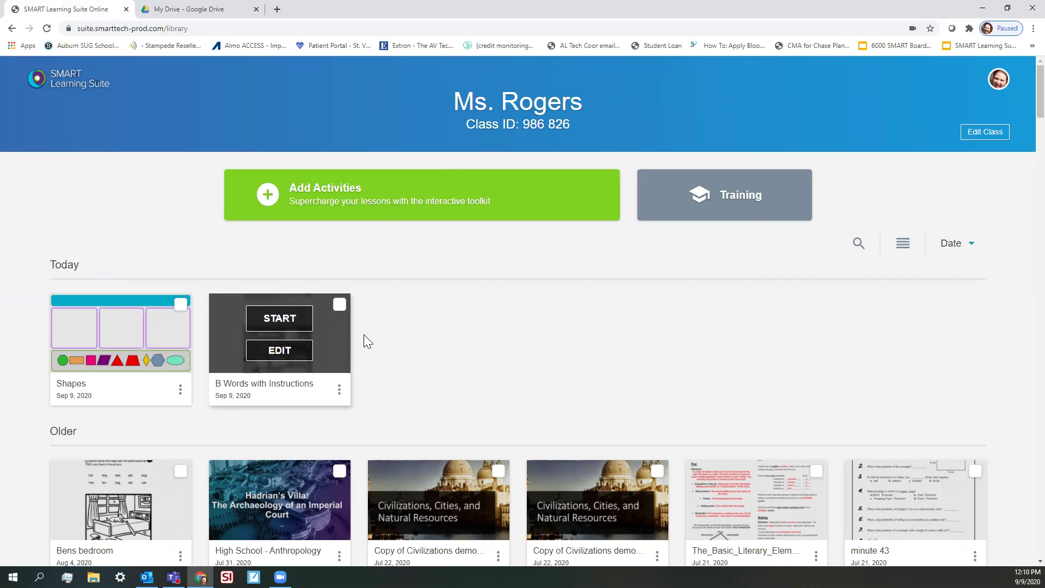
{"action": "left_click", "coordinate": [352, 199]}
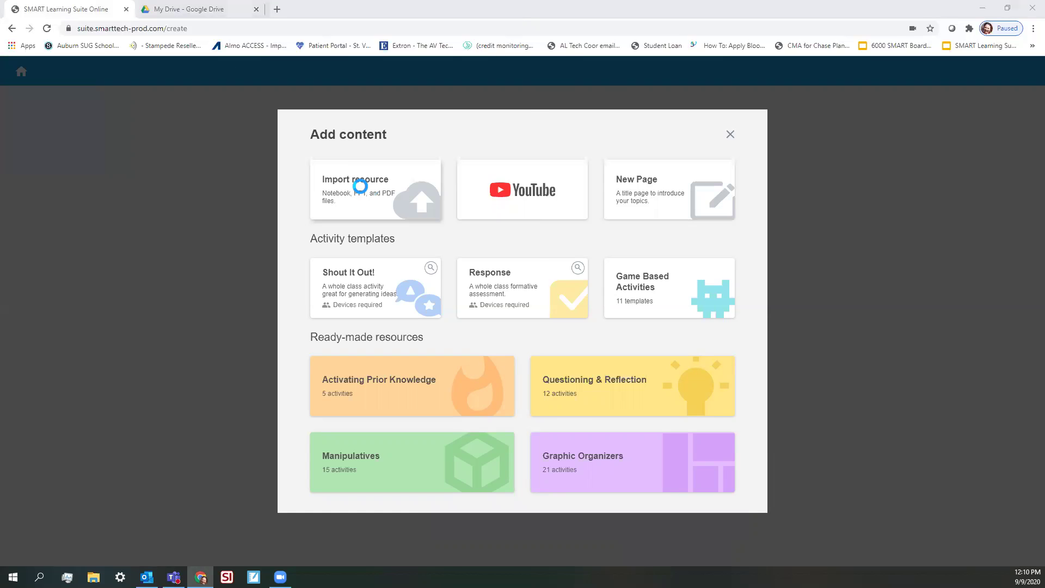
{"action": "left_click", "coordinate": [359, 183]}
{"action": "left_click", "coordinate": [45, 81]}
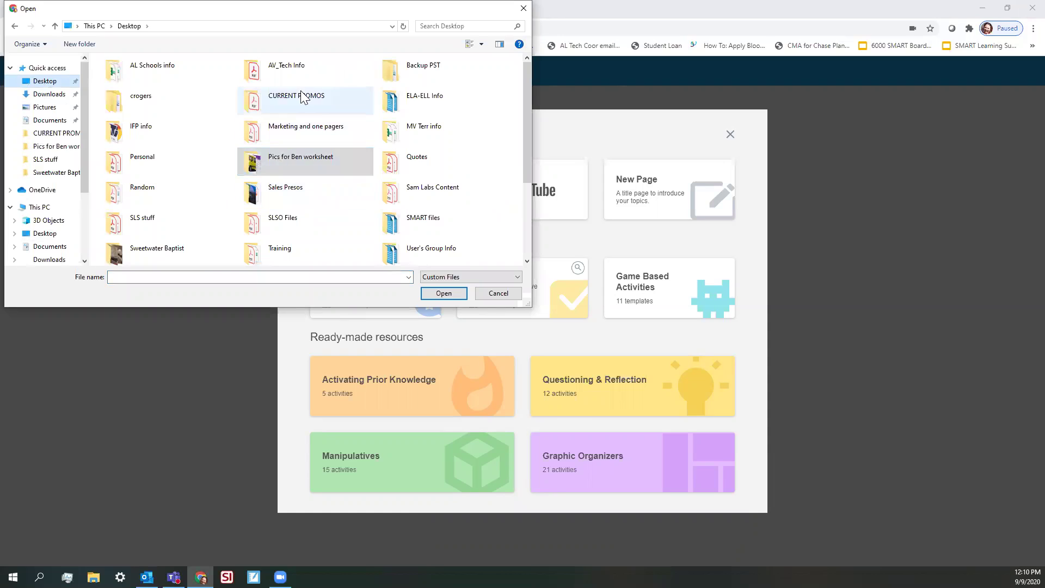
{"action": "double_click", "coordinate": [270, 220]}
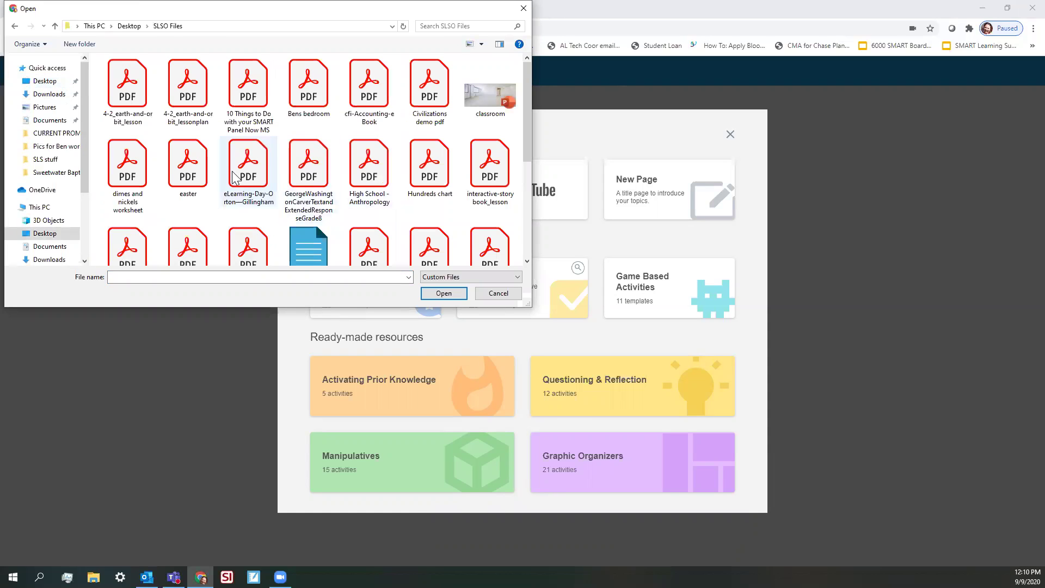
{"action": "double_click", "coordinate": [308, 90]}
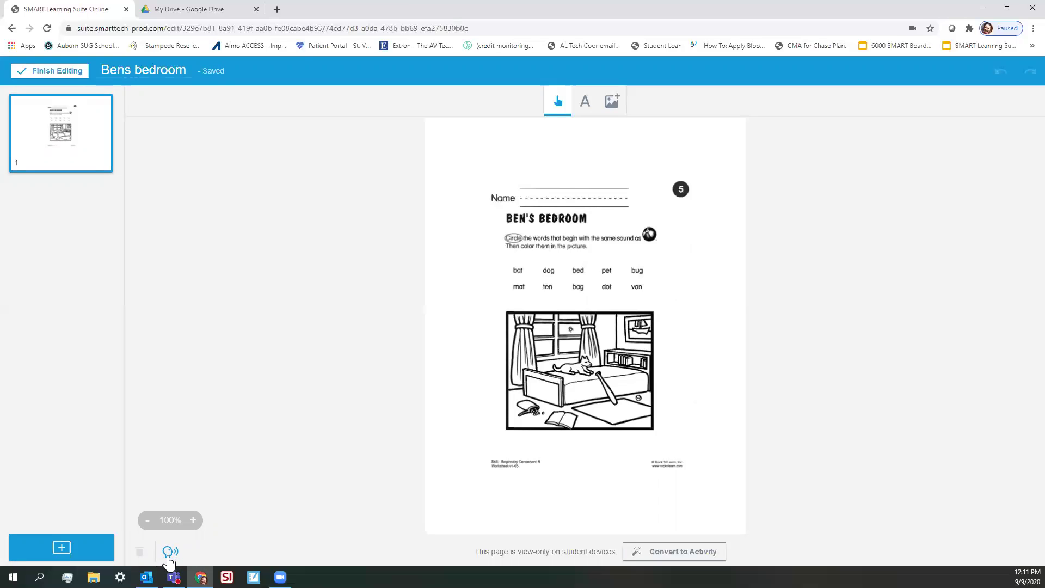
Open Add Instructional Audio for page 1 of the Bens bedroom handout
{"action": "left_click", "coordinate": [169, 552]}
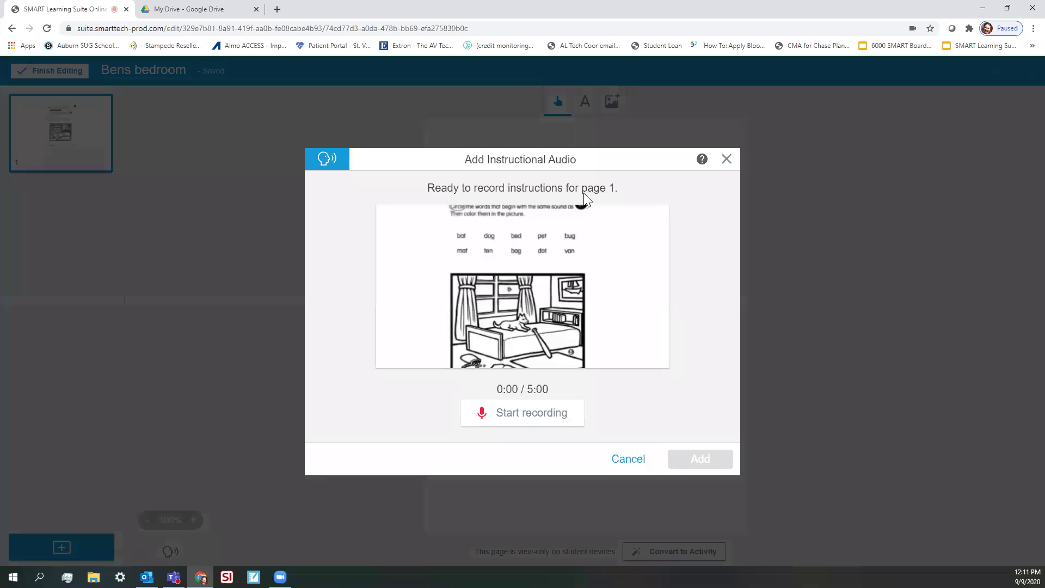
Record about 23 seconds of spoken instructions, play them back, and add them to page 1
{"action": "left_click", "coordinate": [514, 425]}
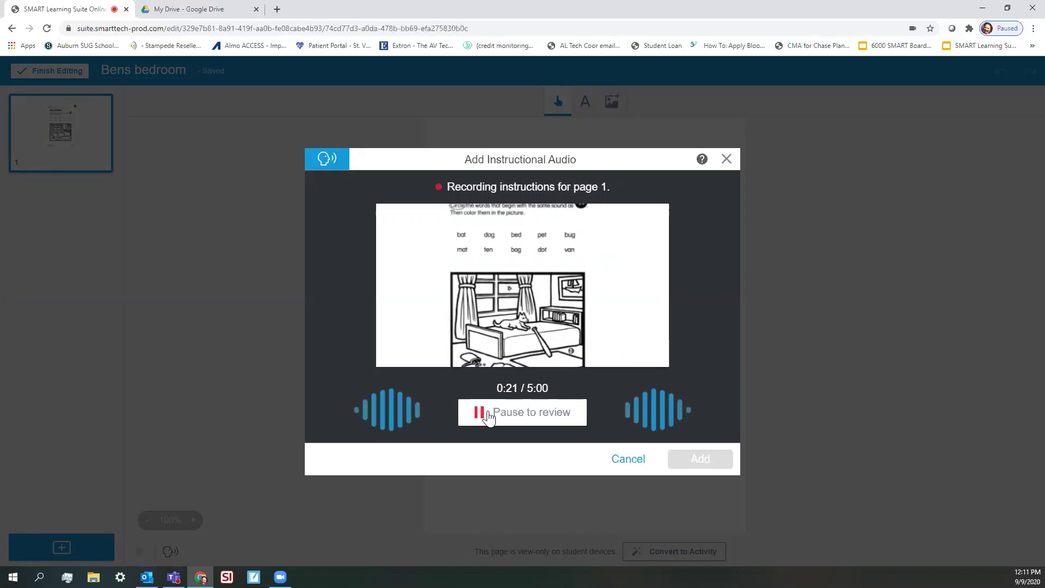
{"action": "left_click", "coordinate": [517, 412]}
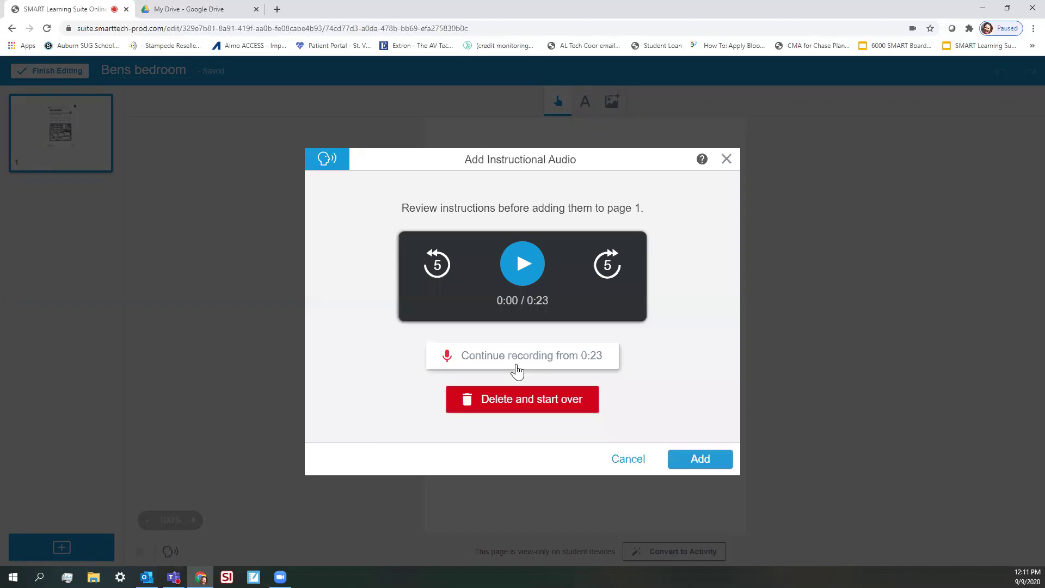
{"action": "left_click", "coordinate": [522, 266]}
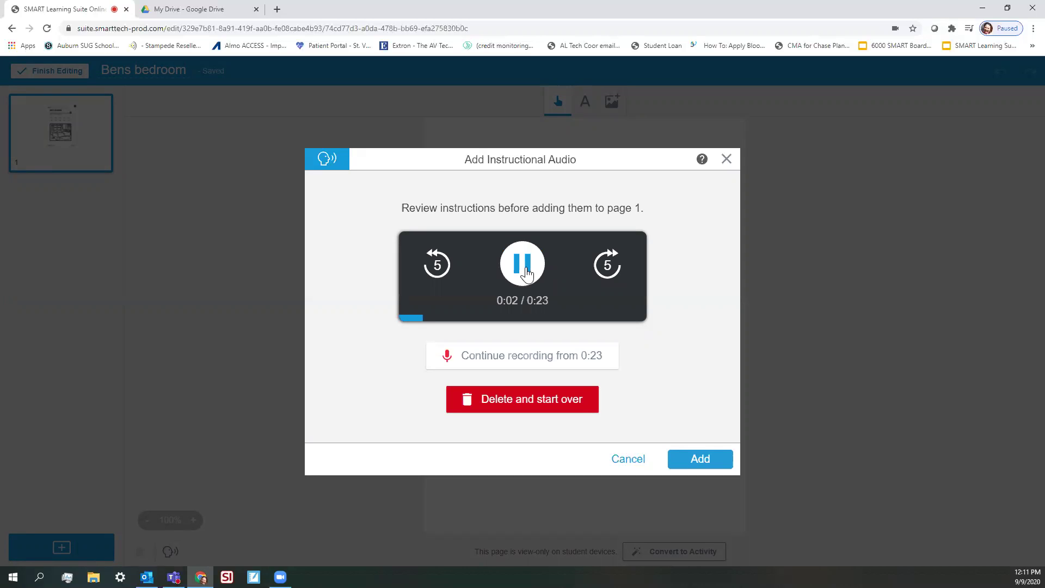
{"action": "left_click", "coordinate": [526, 267]}
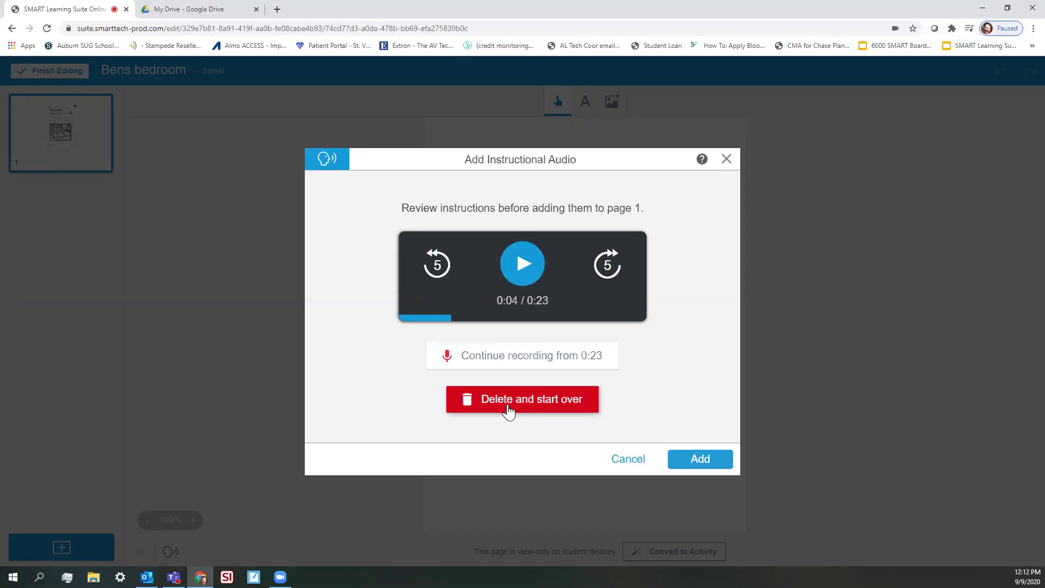
{"action": "left_click", "coordinate": [693, 462]}
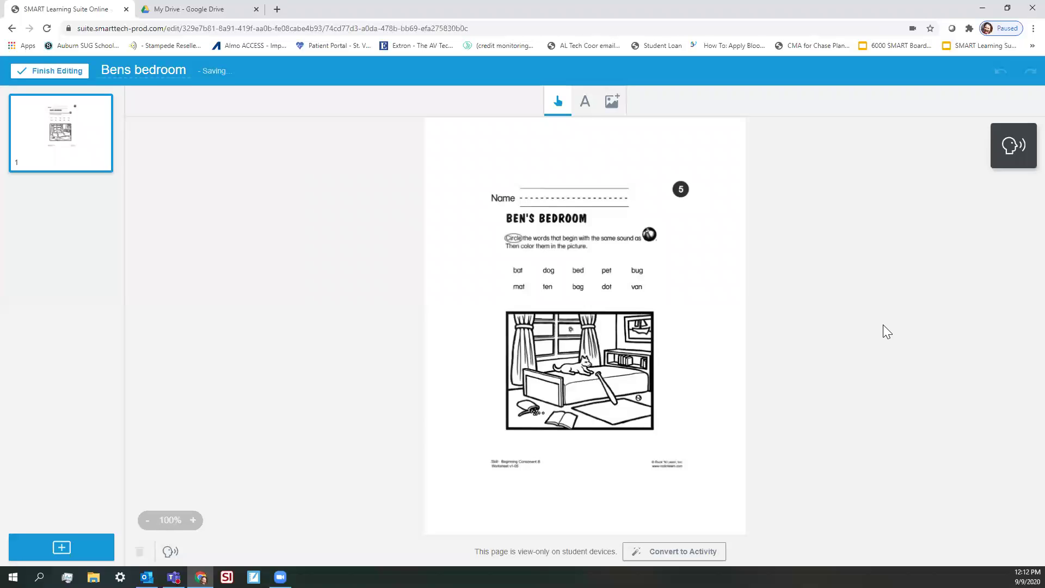
Finish editing, start the Bens bedroom lesson, and open hellosmart.com's guest join in an incognito window
{"action": "left_click", "coordinate": [60, 76]}
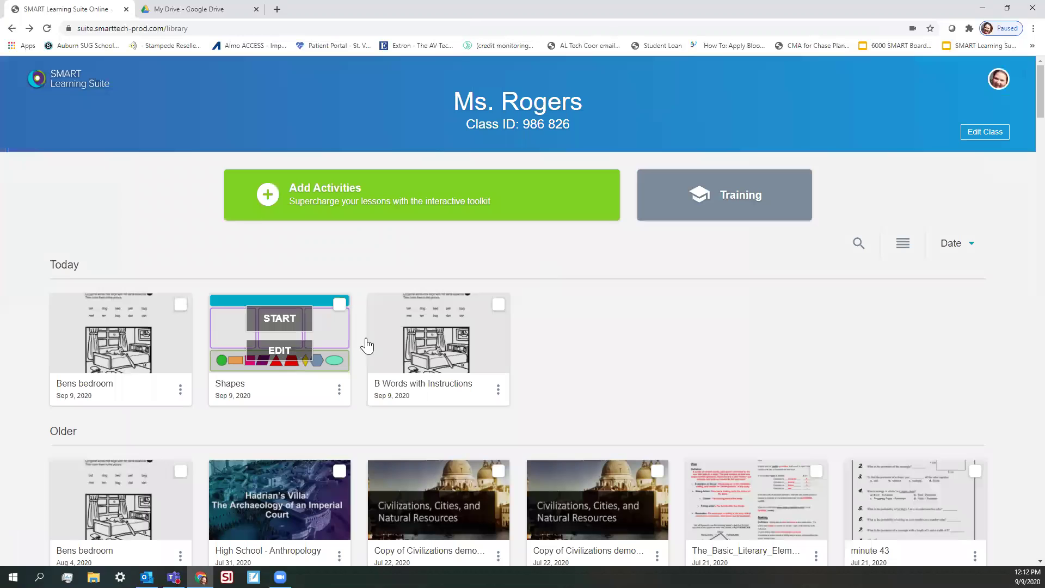
{"action": "left_click", "coordinate": [435, 322]}
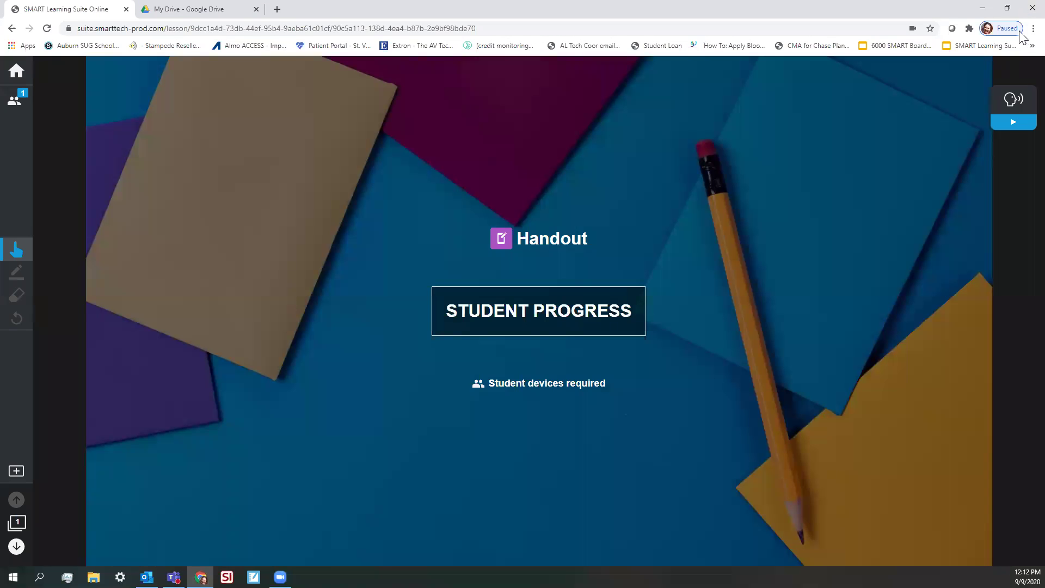
{"action": "left_click", "coordinate": [1033, 29]}
{"action": "left_click", "coordinate": [925, 72]}
{"action": "type", "text": "hellosmart.com"}
{"action": "key", "text": "Return"}
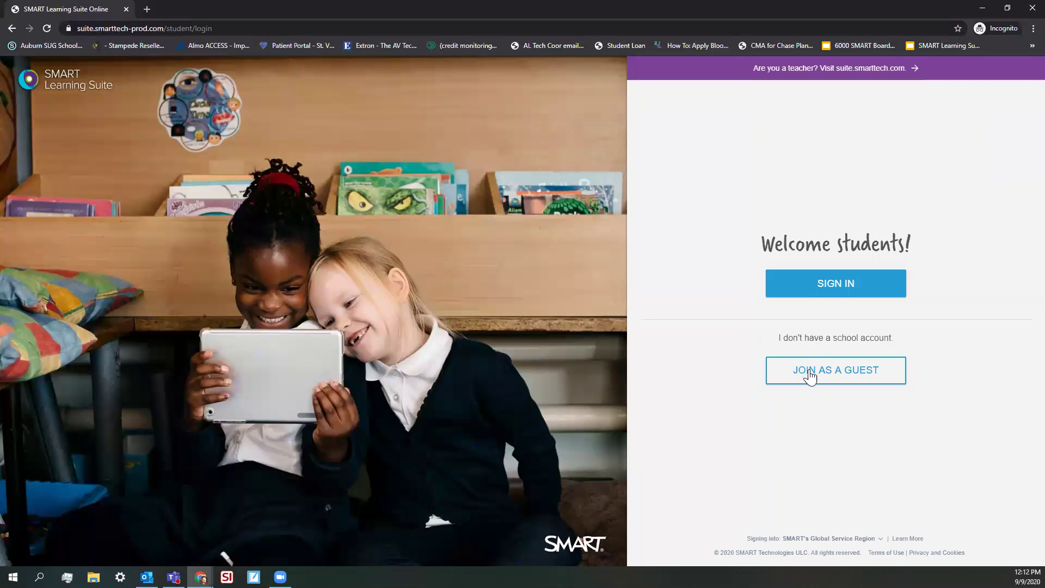
{"action": "left_click", "coordinate": [810, 374]}
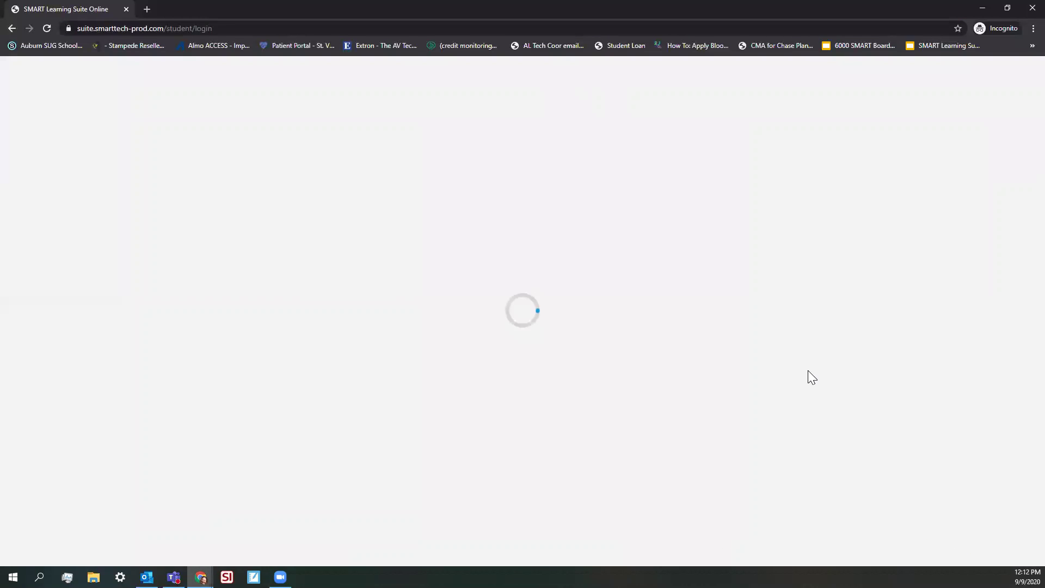
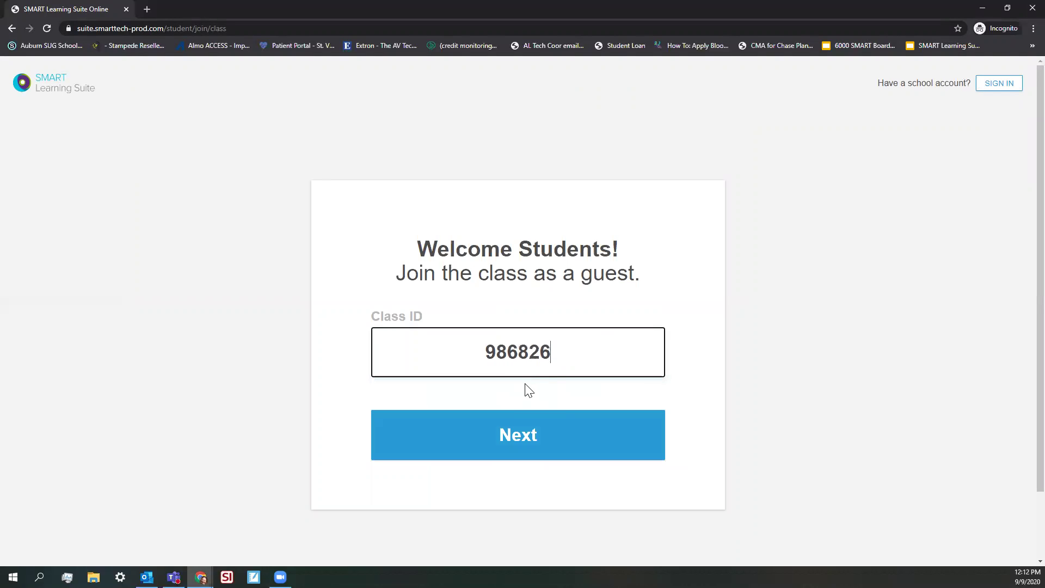
Enter the class ID and join the class as a guest named 'kiddo'
{"action": "left_click", "coordinate": [524, 435]}
{"action": "type", "text": "kiddo"}
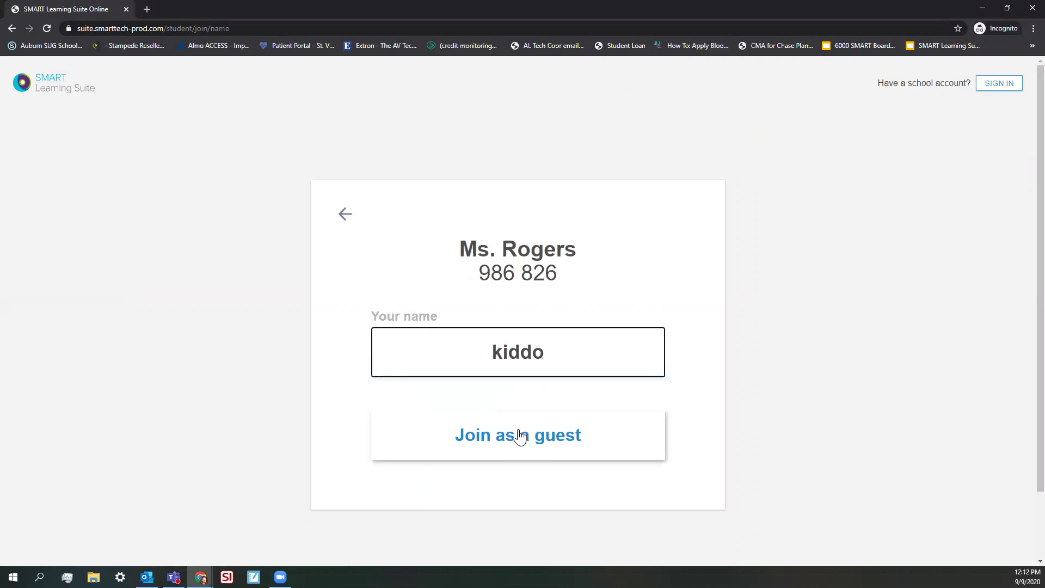
{"action": "left_click", "coordinate": [520, 434]}
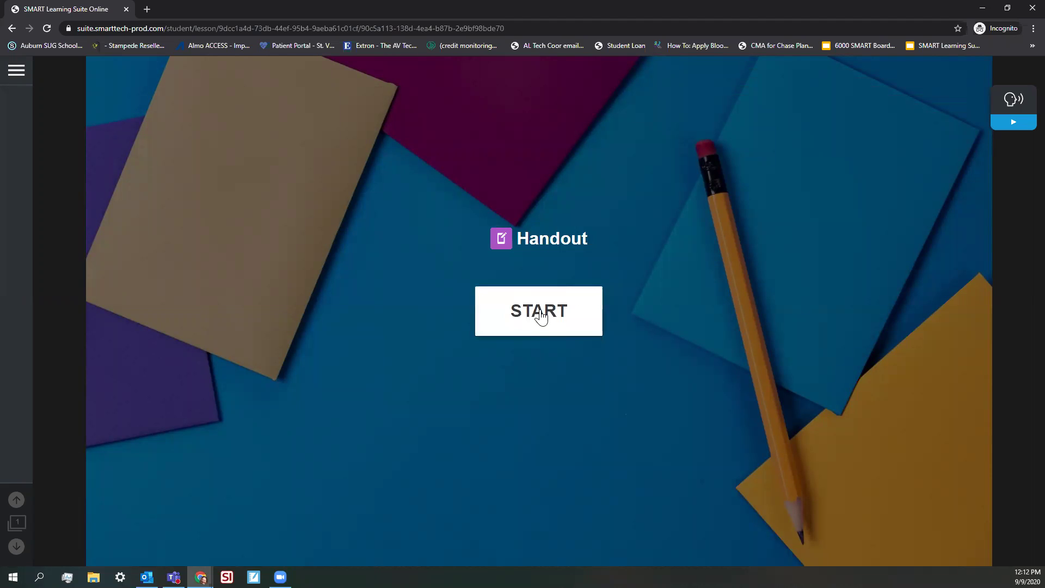
Play and pause the lesson's read-aloud audio, then start the handout activity
{"action": "left_click", "coordinate": [1012, 127]}
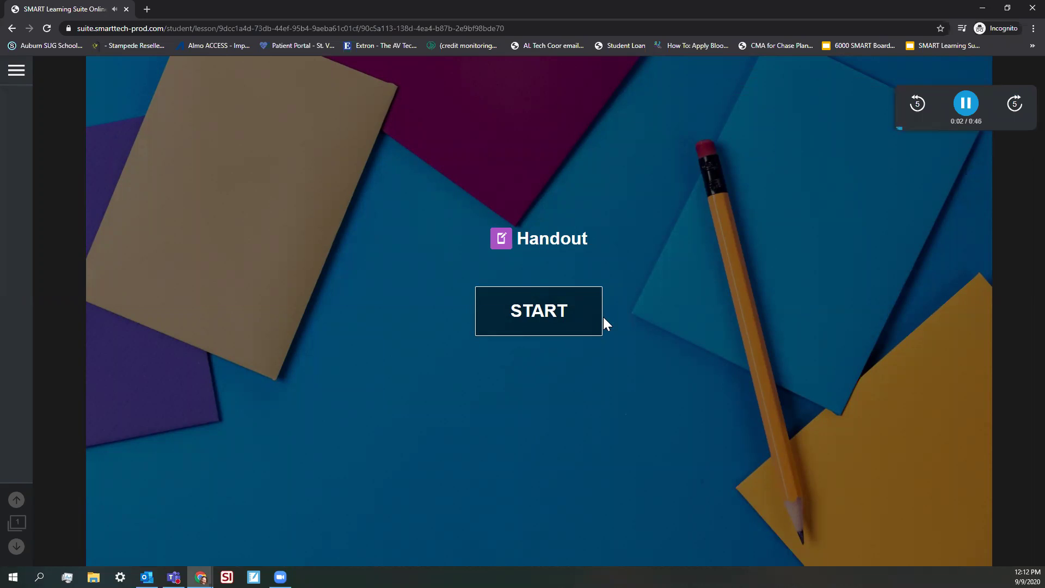
{"action": "left_click", "coordinate": [966, 106]}
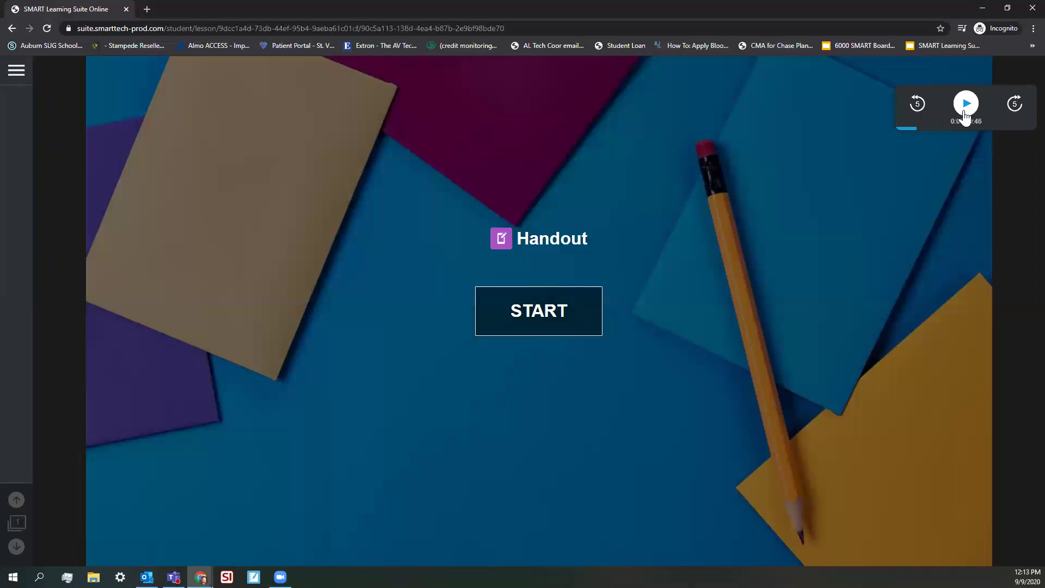
{"action": "left_click", "coordinate": [534, 319]}
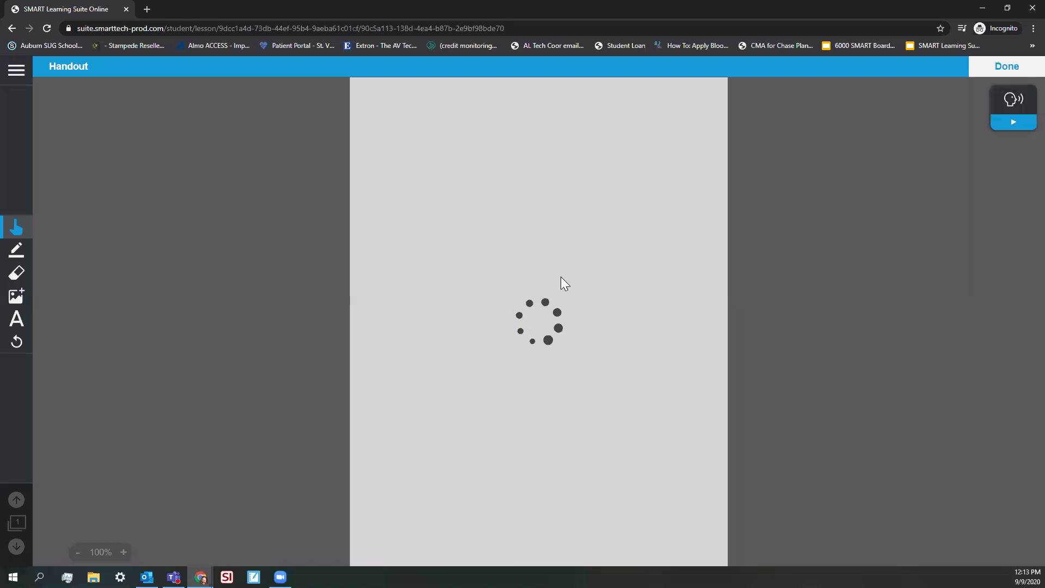
Play the handout's recorded instructions, rewind 5 seconds, and finish the handout with Done
{"action": "left_click", "coordinate": [1004, 116]}
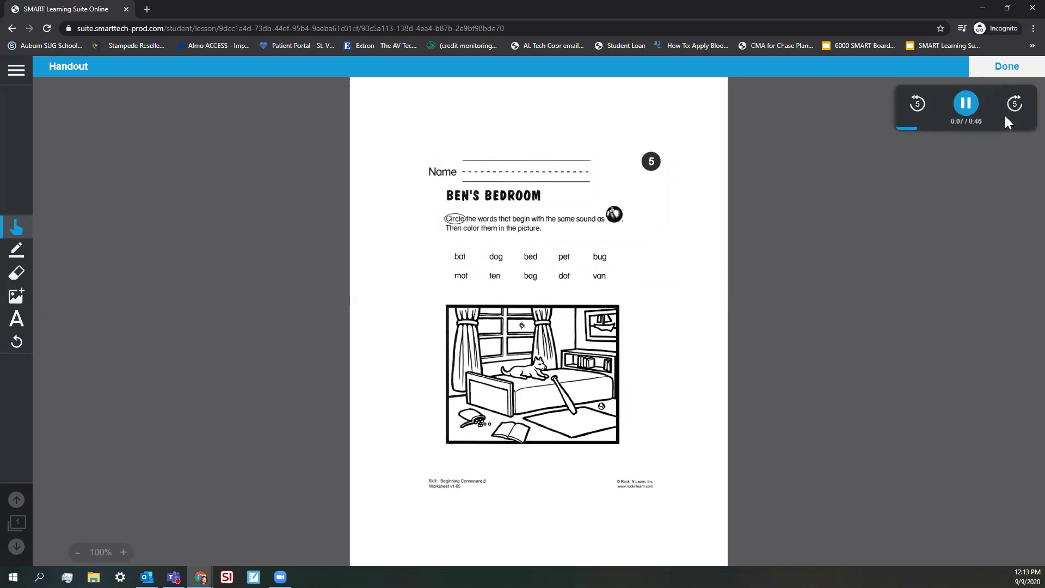
{"action": "left_click", "coordinate": [918, 109]}
{"action": "left_click", "coordinate": [1006, 66]}
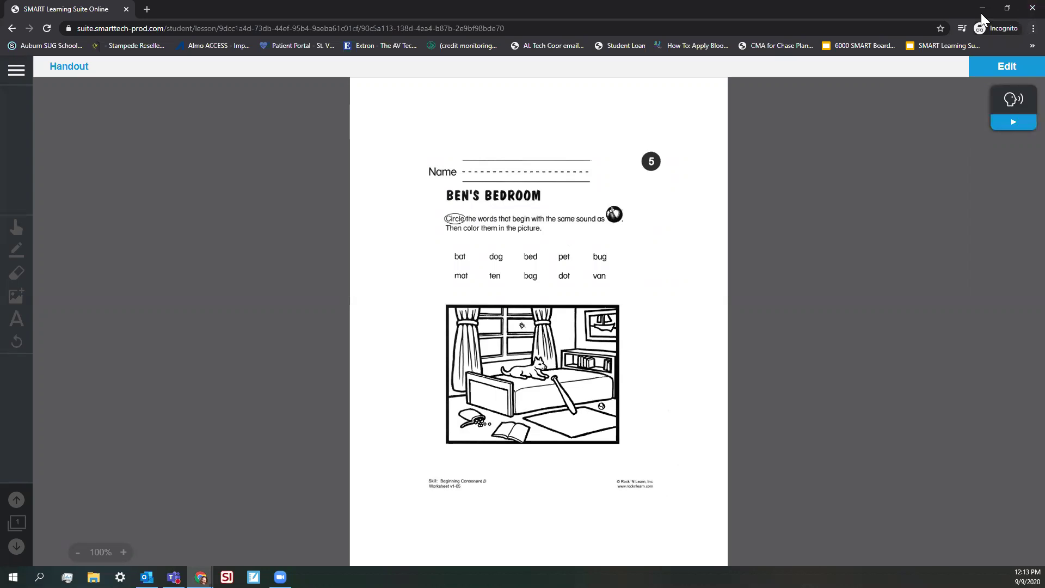
Close the incognito student window and return to the teacher's library, dismissing the Add content dialog
{"action": "left_click", "coordinate": [1022, 7]}
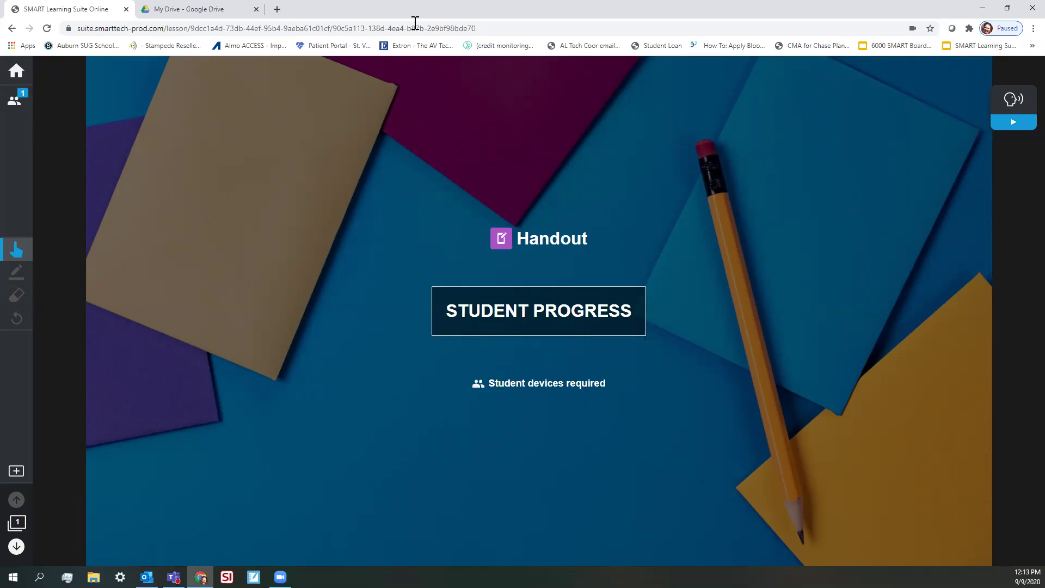
{"action": "left_click", "coordinate": [17, 71]}
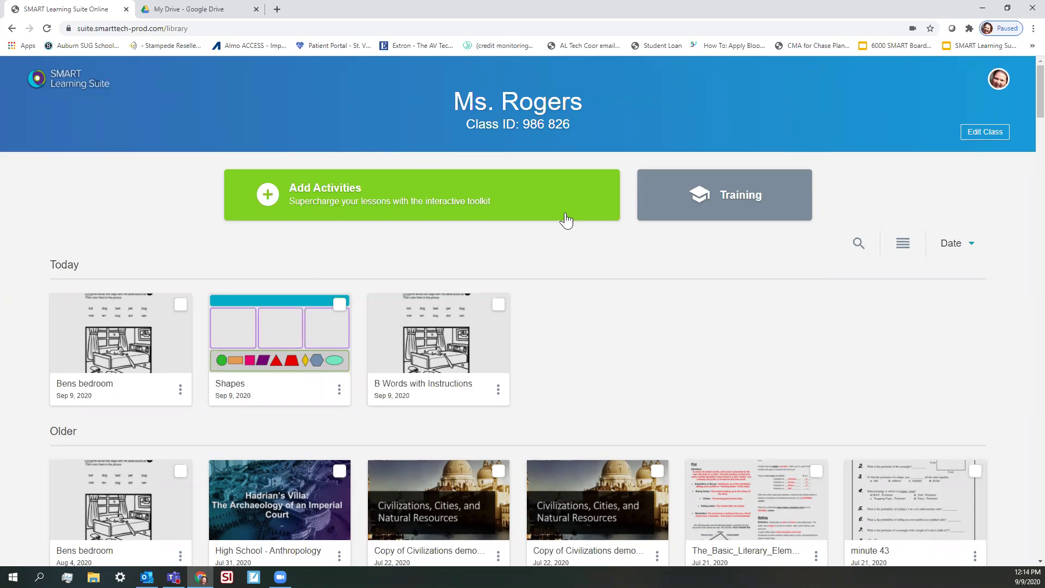
{"action": "left_click", "coordinate": [312, 200]}
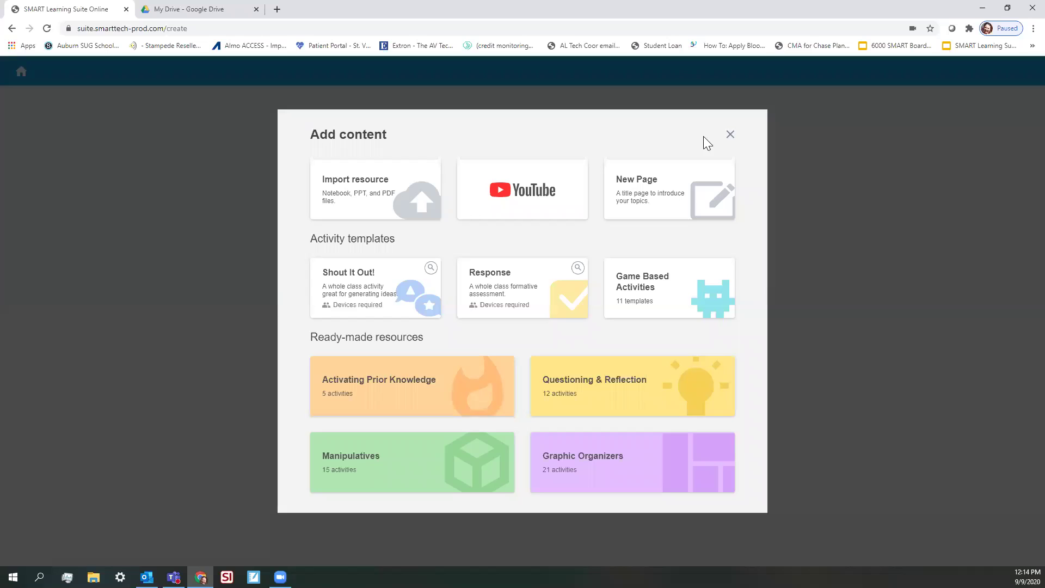
{"action": "left_click", "coordinate": [730, 135]}
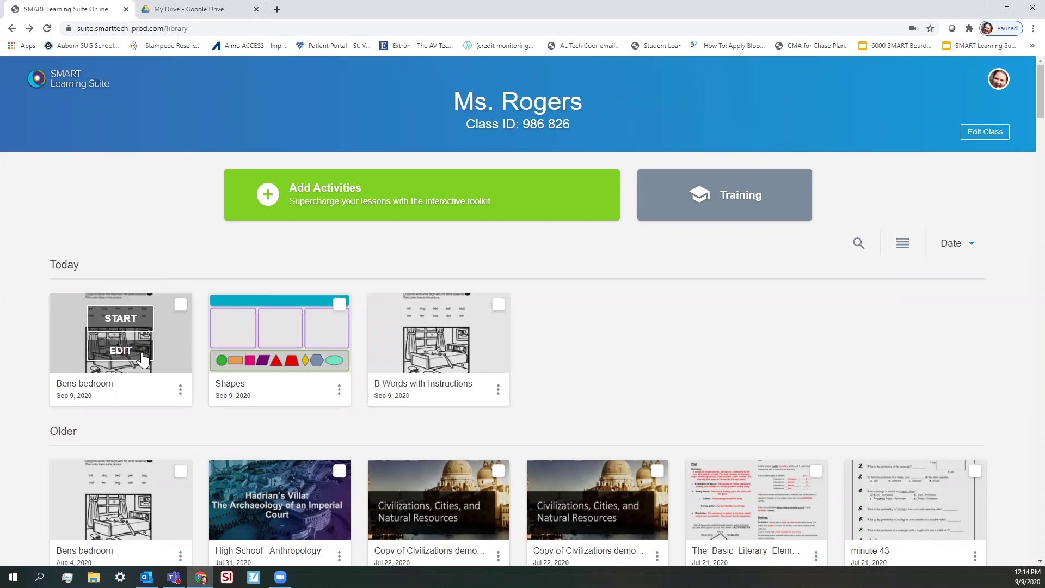
Verify Bens bedroom page 1 still has its 22-second instructions, then switch to Google Drive's My Drive
{"action": "left_click", "coordinate": [118, 349]}
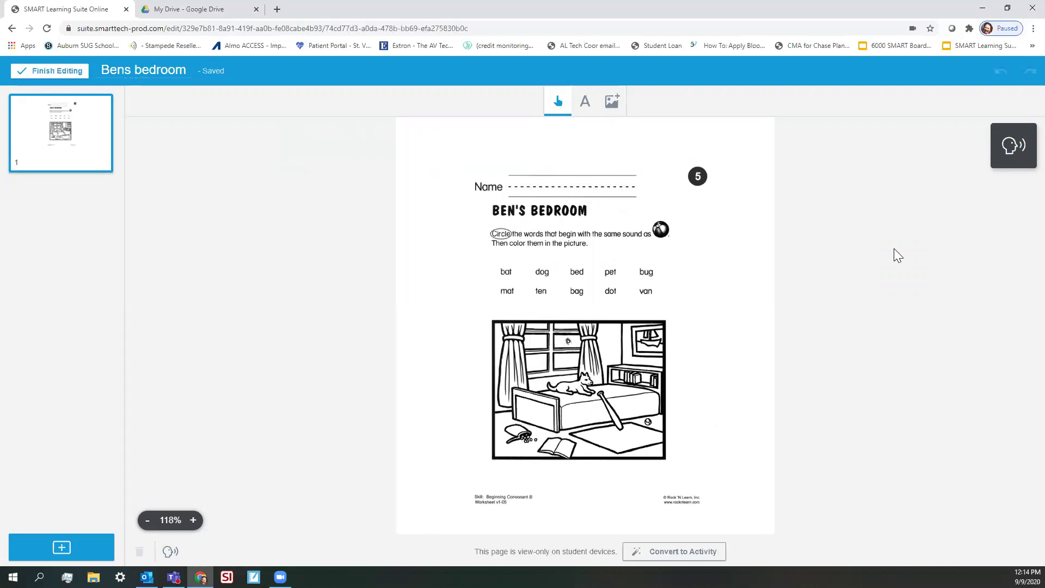
{"action": "left_click", "coordinate": [169, 551]}
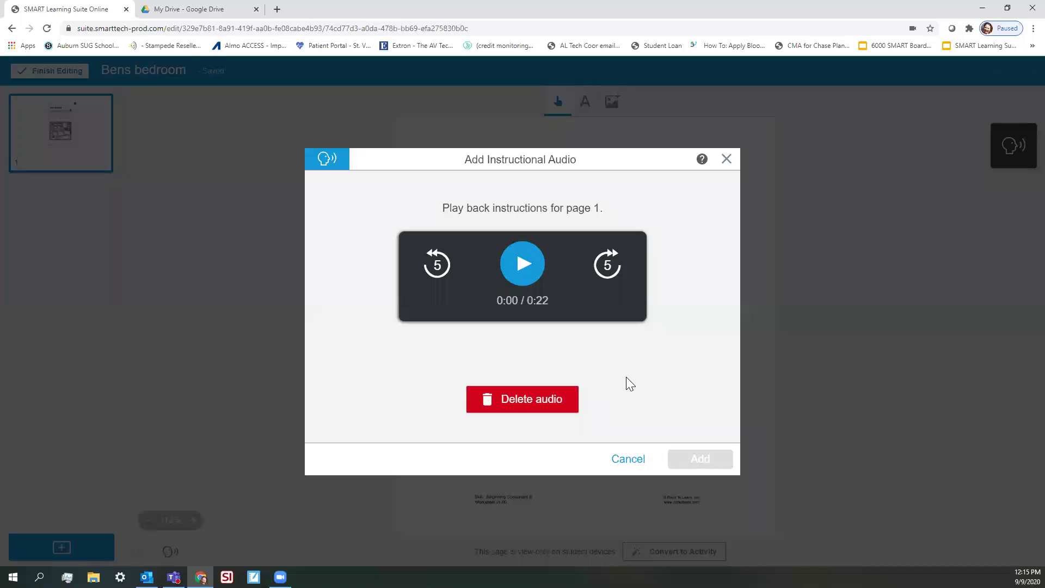
{"action": "left_click", "coordinate": [637, 462]}
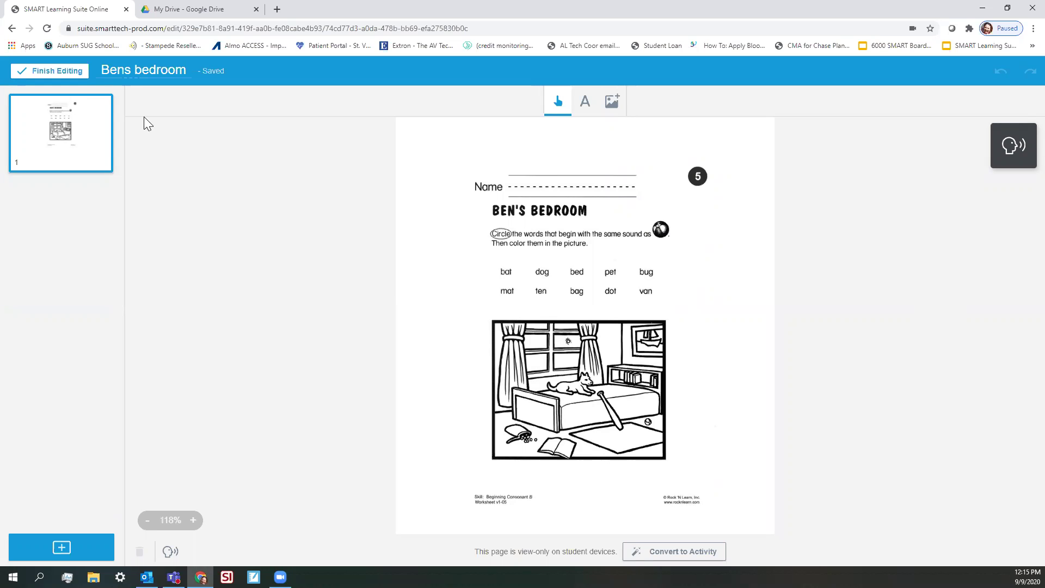
{"action": "left_click", "coordinate": [206, 7]}
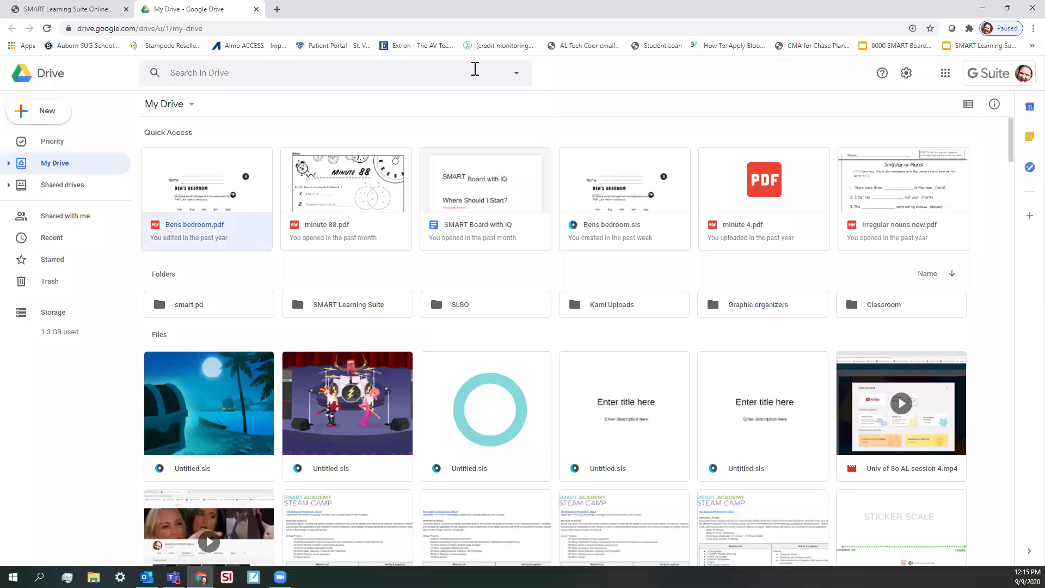